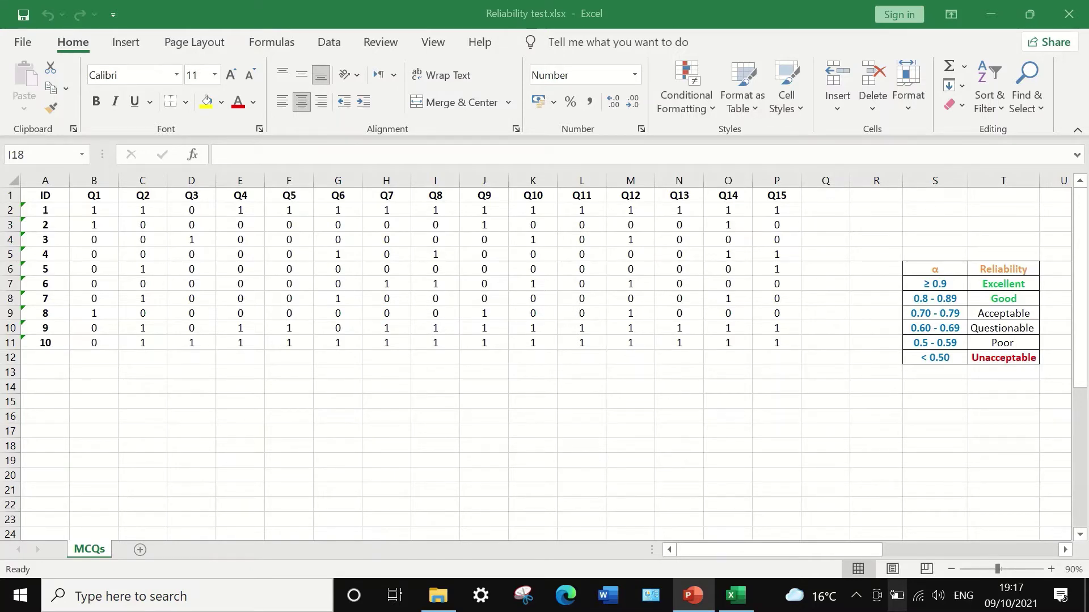
# Start the Anova: Two-Factor Without Replication tool from the data analysis tools.
pyautogui.click(333, 43)
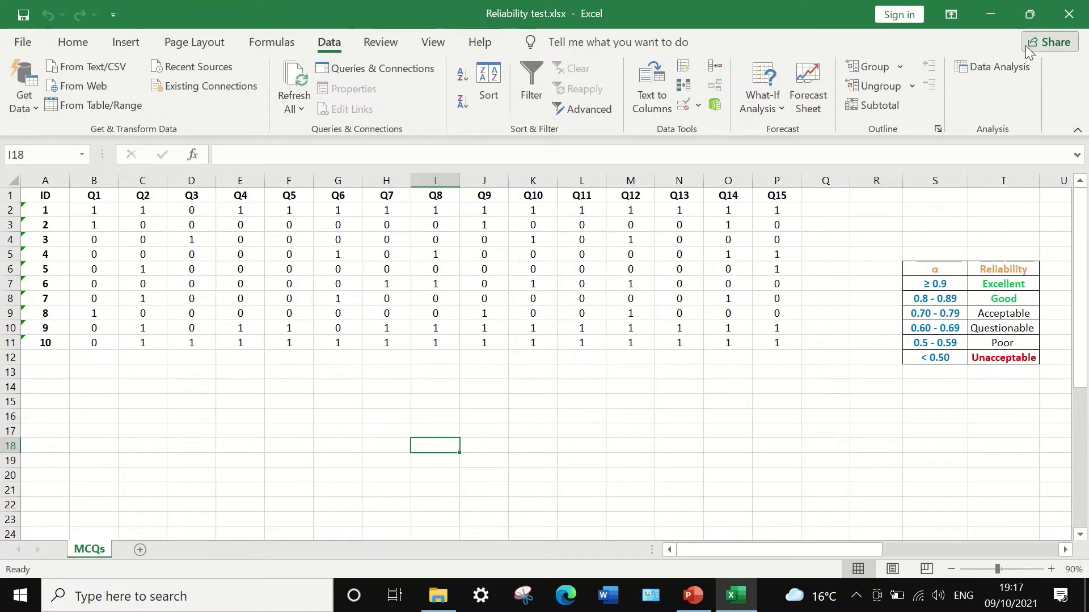
pyautogui.click(979, 64)
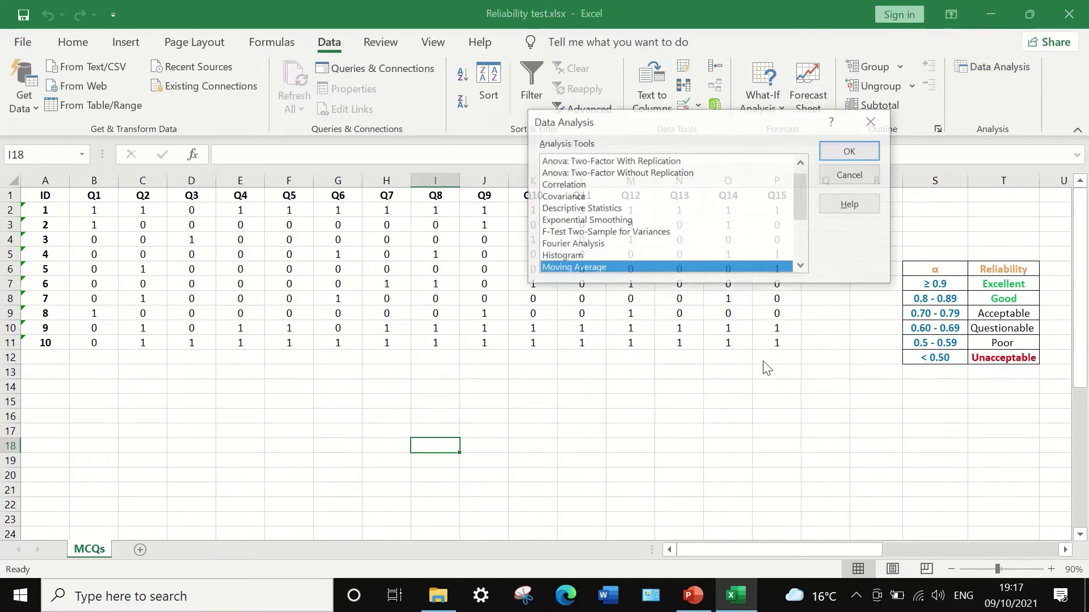
pyautogui.moveTo(703, 123); pyautogui.dragTo(506, 152)
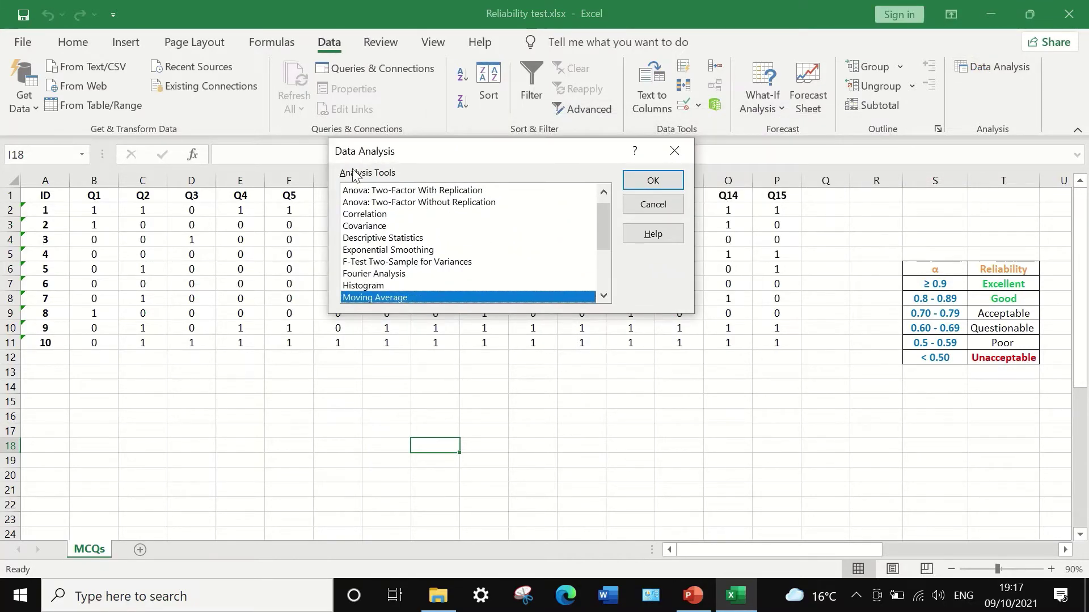
pyautogui.click(403, 205)
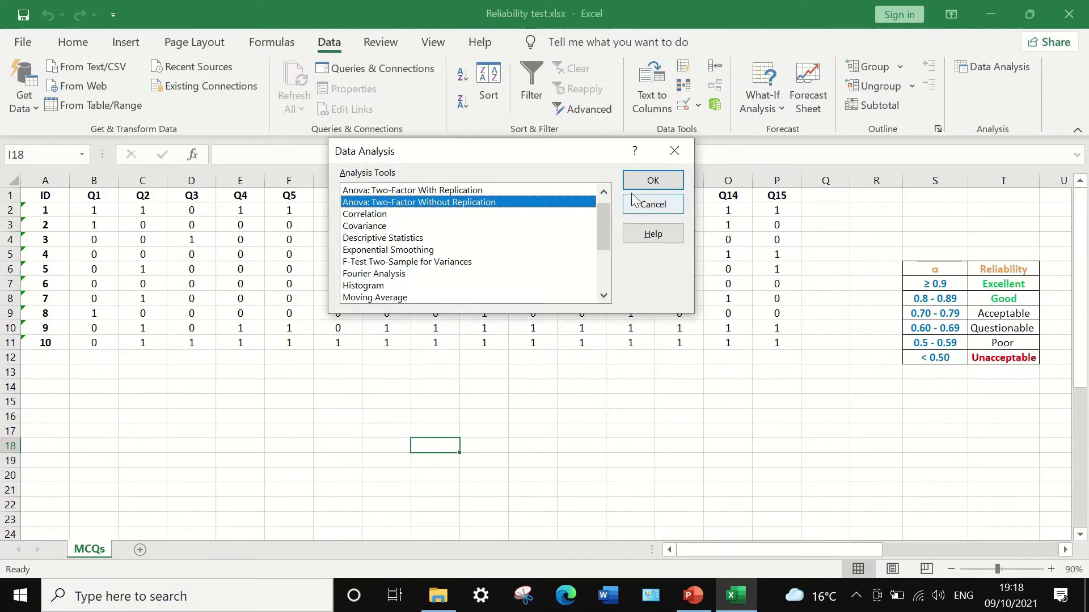
pyautogui.click(650, 181)
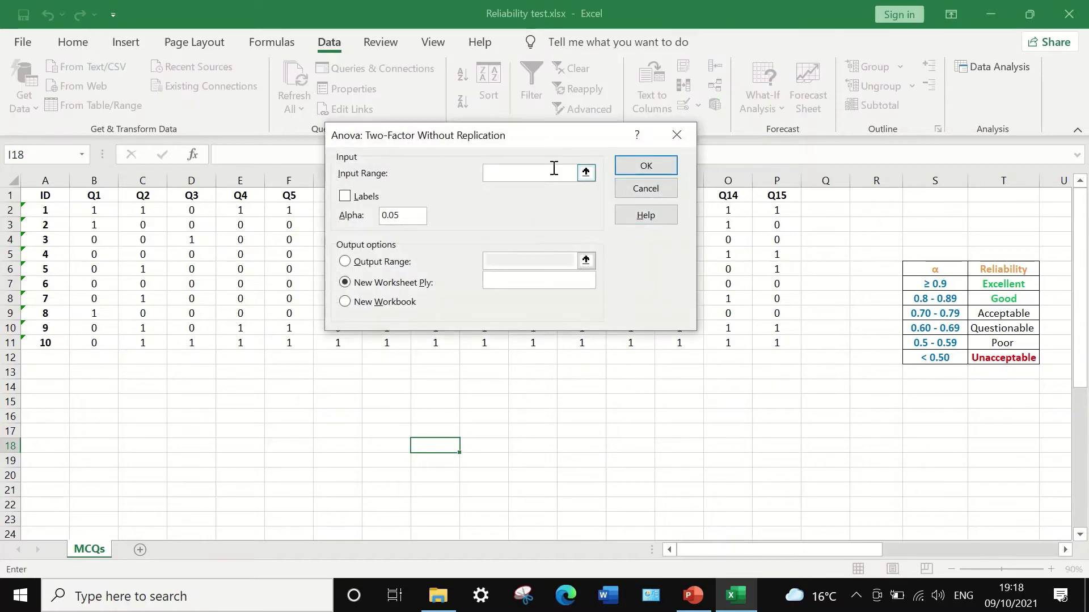
# Set the ANOVA input range to the Q1 to Q15 scores of all ten IDs, $B$2:$P$11, without the headers.
pyautogui.moveTo(553, 135); pyautogui.dragTo(567, 149)
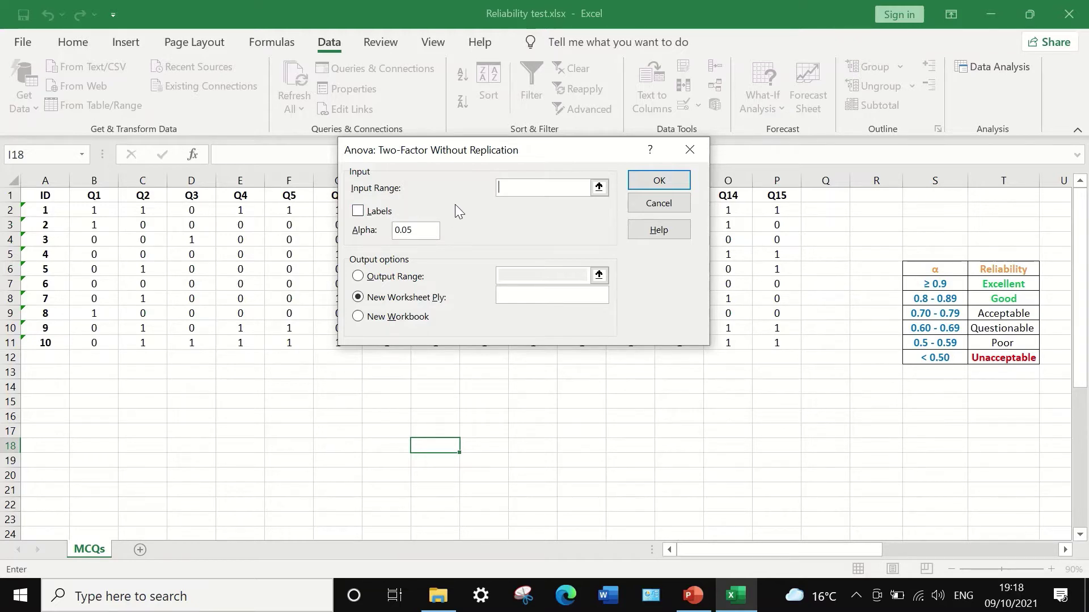
pyautogui.moveTo(620, 150); pyautogui.dragTo(683, 156)
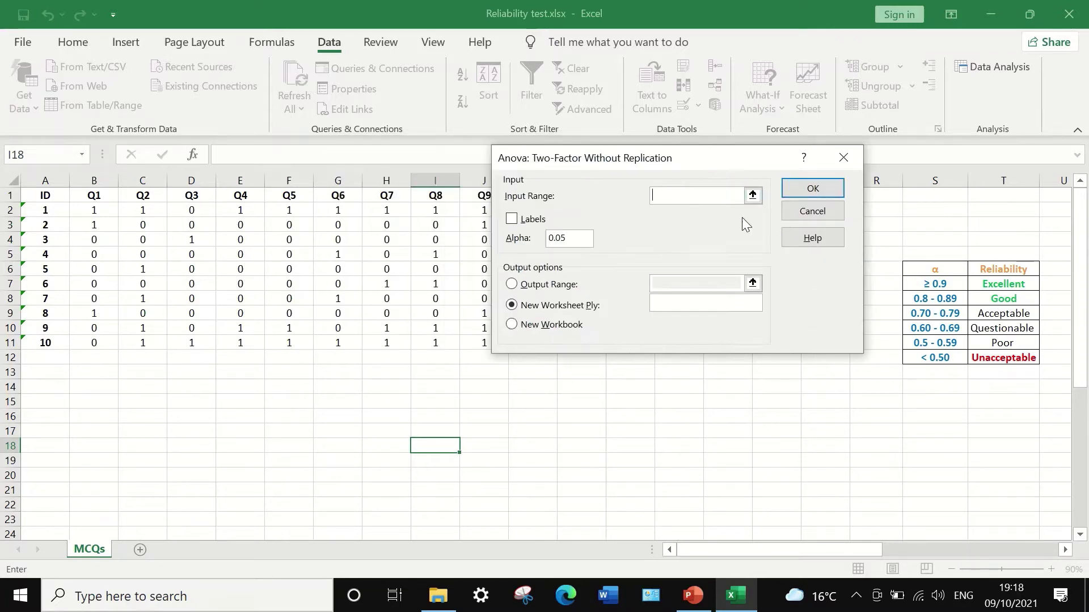
pyautogui.click(726, 196)
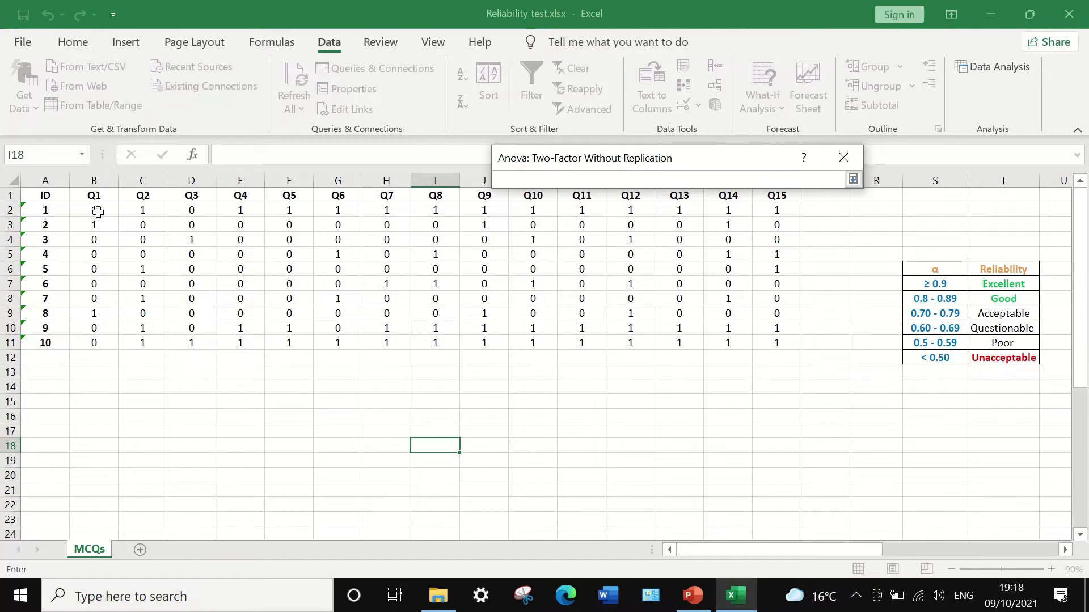
pyautogui.moveTo(90, 211); pyautogui.dragTo(761, 343)
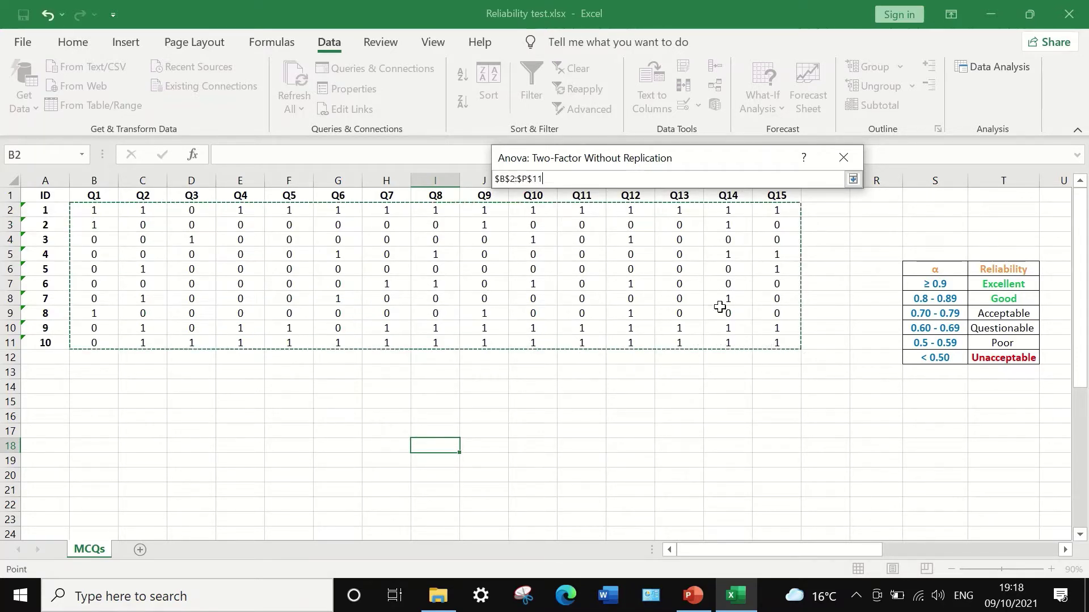
pyautogui.click(852, 179)
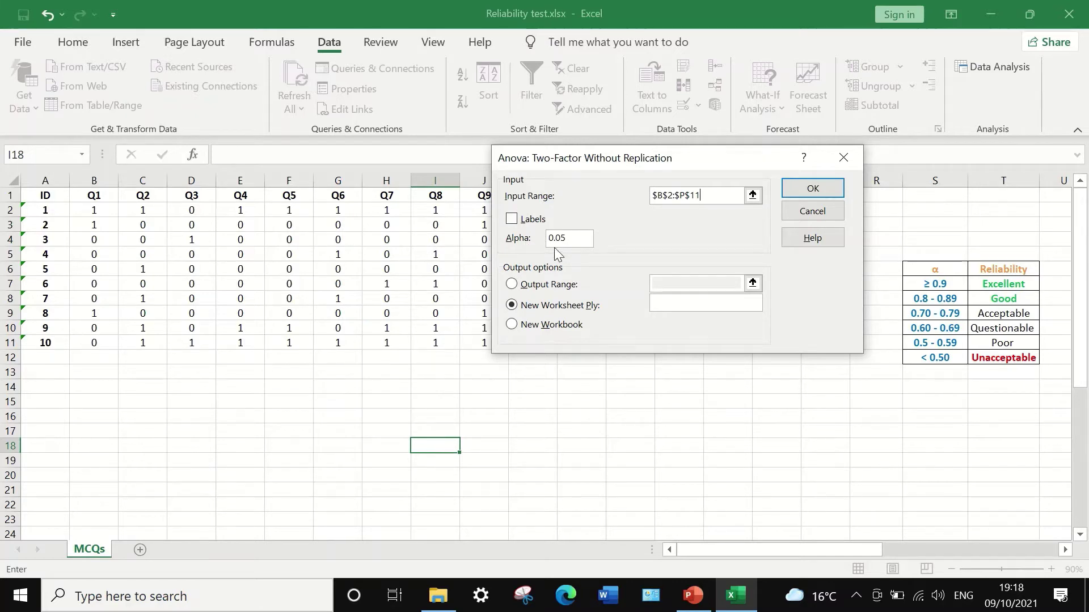
# Send the ANOVA output to cell $I$18 on the same sheet and run the analysis.
pyautogui.click(516, 285)
pyautogui.click(753, 283)
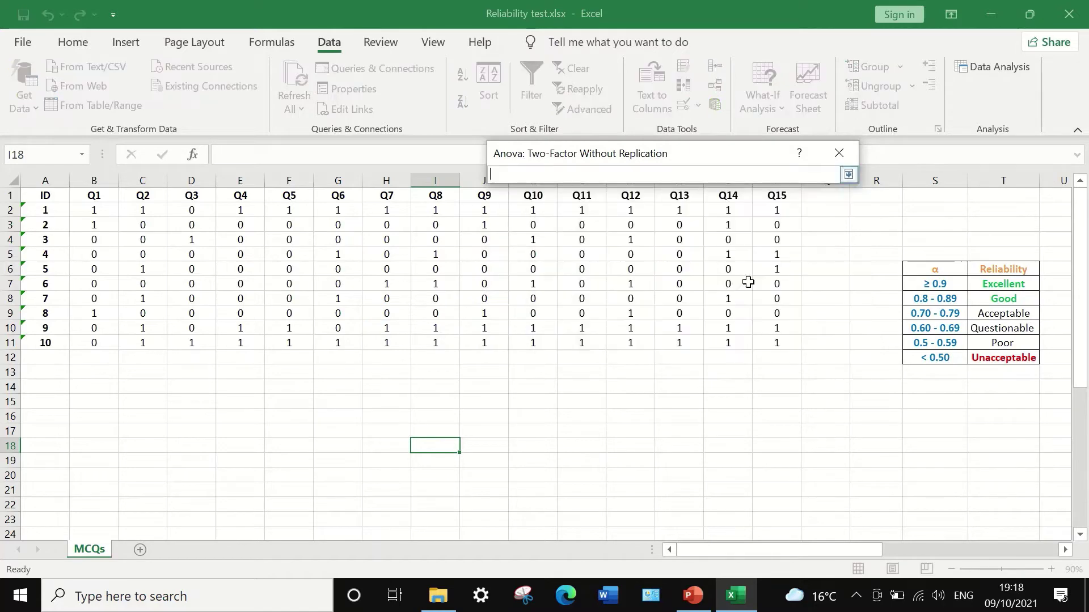
pyautogui.click(434, 446)
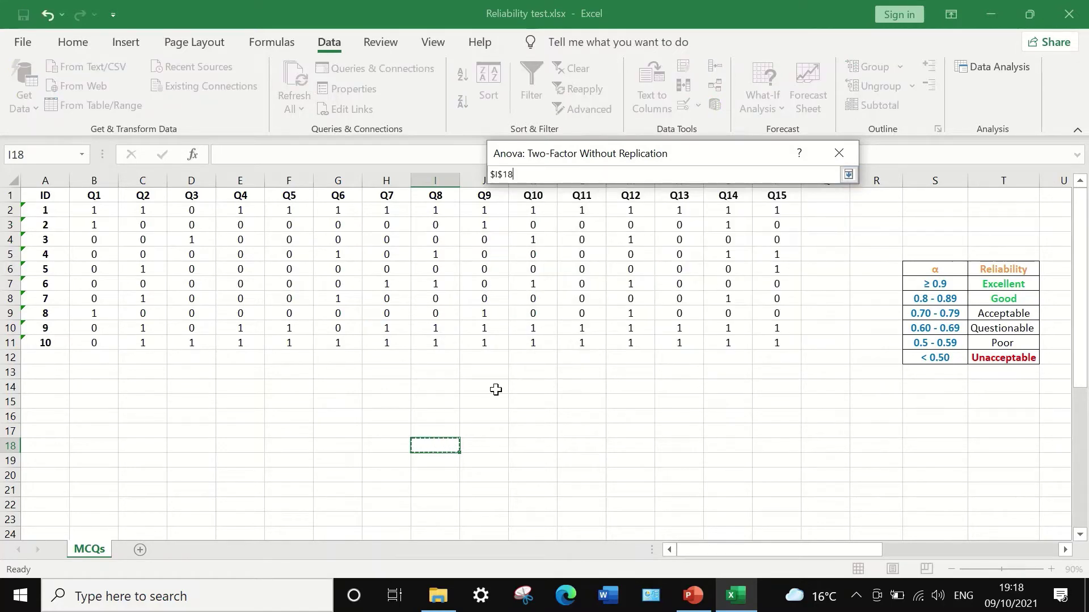
pyautogui.click(849, 174)
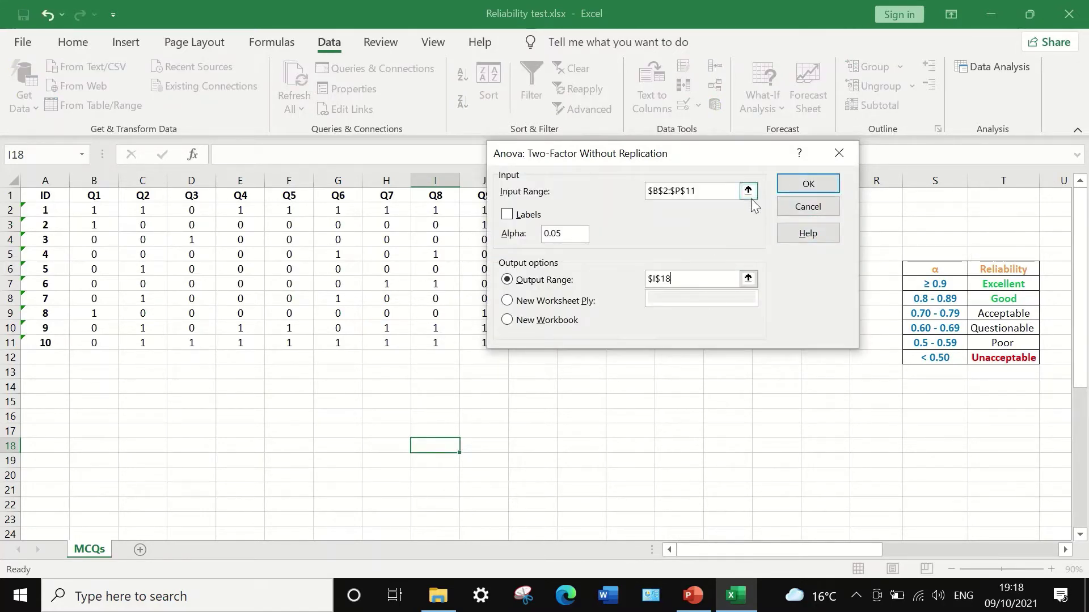
pyautogui.click(794, 185)
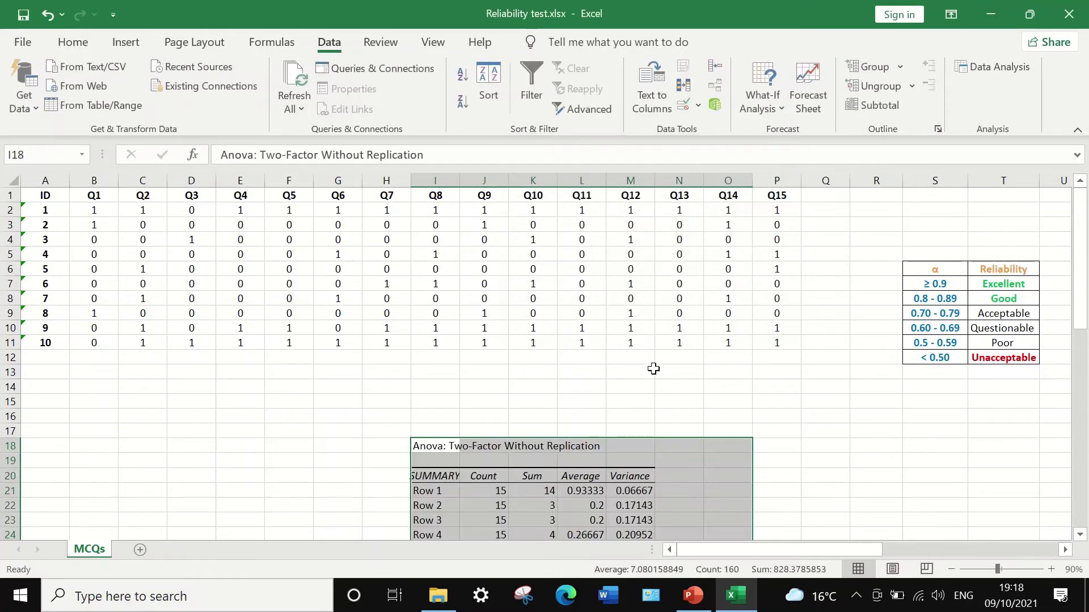
# Examine the row and column summaries in the ANOVA output below the score table.
pyautogui.scroll(-4, 656, 368)
pyautogui.scroll(-7, 656, 369)
pyautogui.scroll(6, 664, 352)
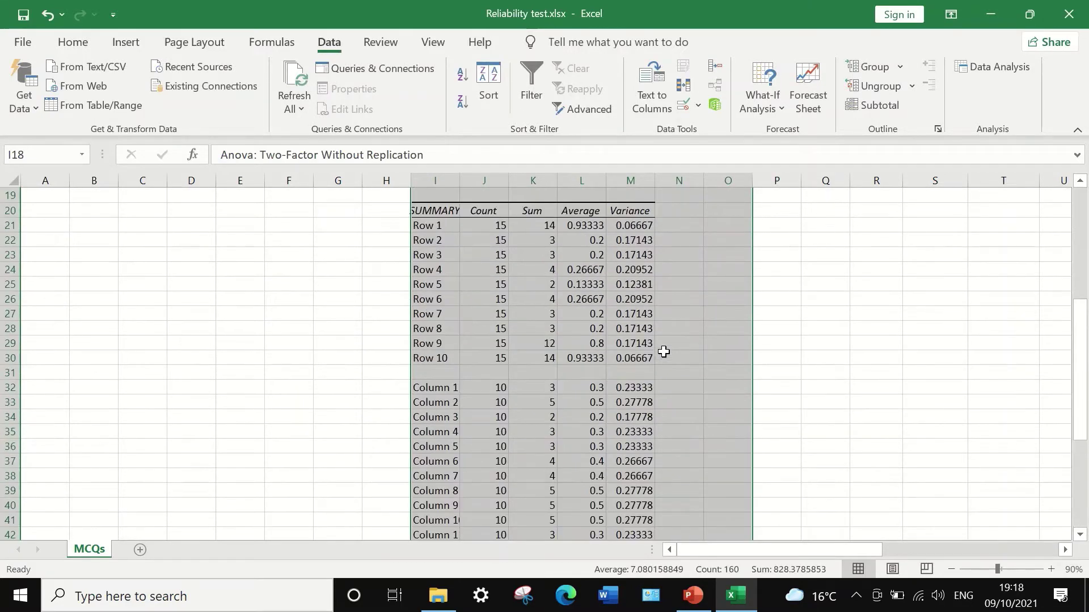
pyautogui.scroll(3, 662, 352)
pyautogui.scroll(-3, 802, 318)
pyautogui.click(819, 311)
pyautogui.scroll(2, 703, 327)
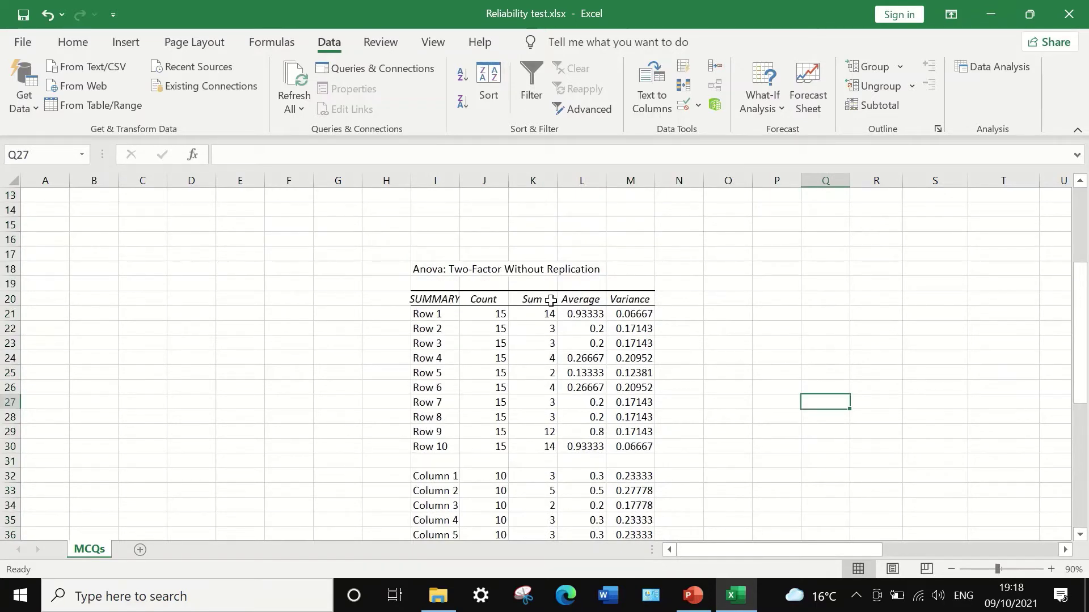
pyautogui.scroll(-2, 550, 301)
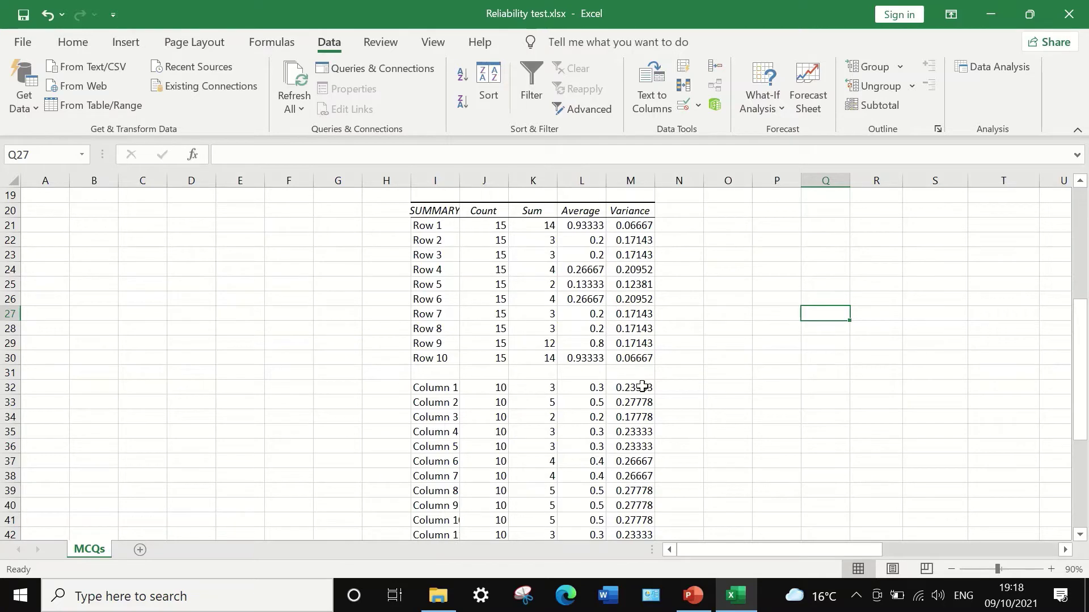
pyautogui.scroll(-1, 474, 261)
pyautogui.scroll(2, 482, 289)
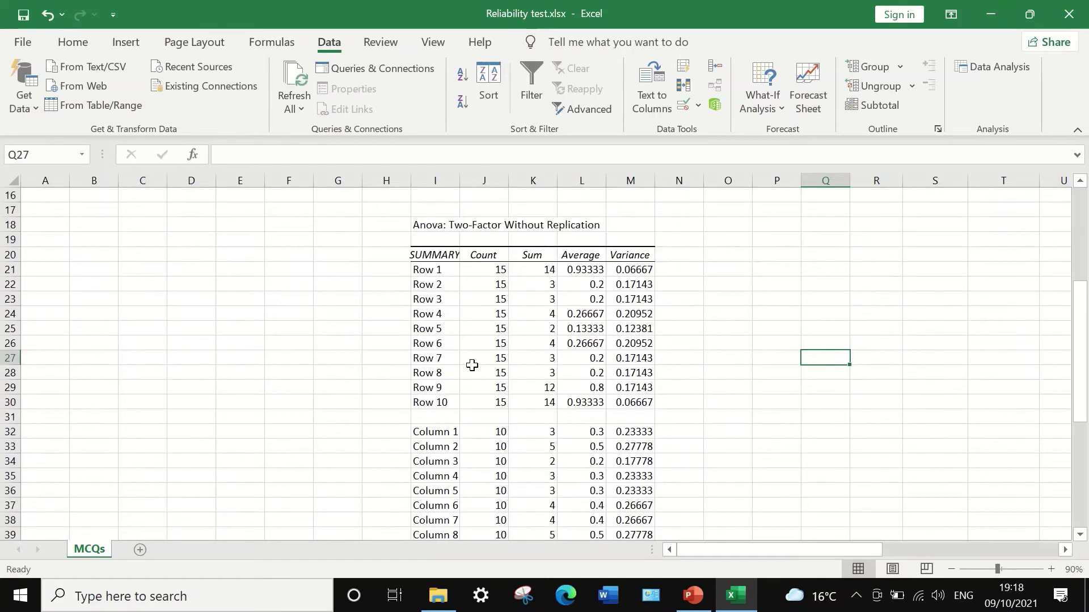
# Widen column I so the two-digit column labels in the ANOVA summary fit.
pyautogui.scroll(-3, 465, 403)
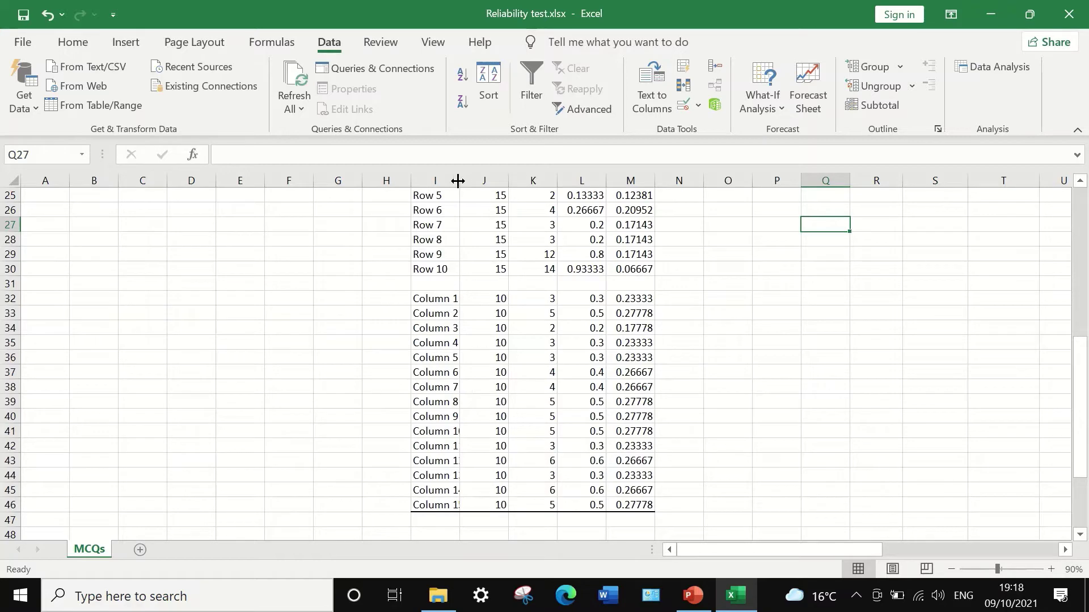
pyautogui.moveTo(458, 181); pyautogui.dragTo(488, 180)
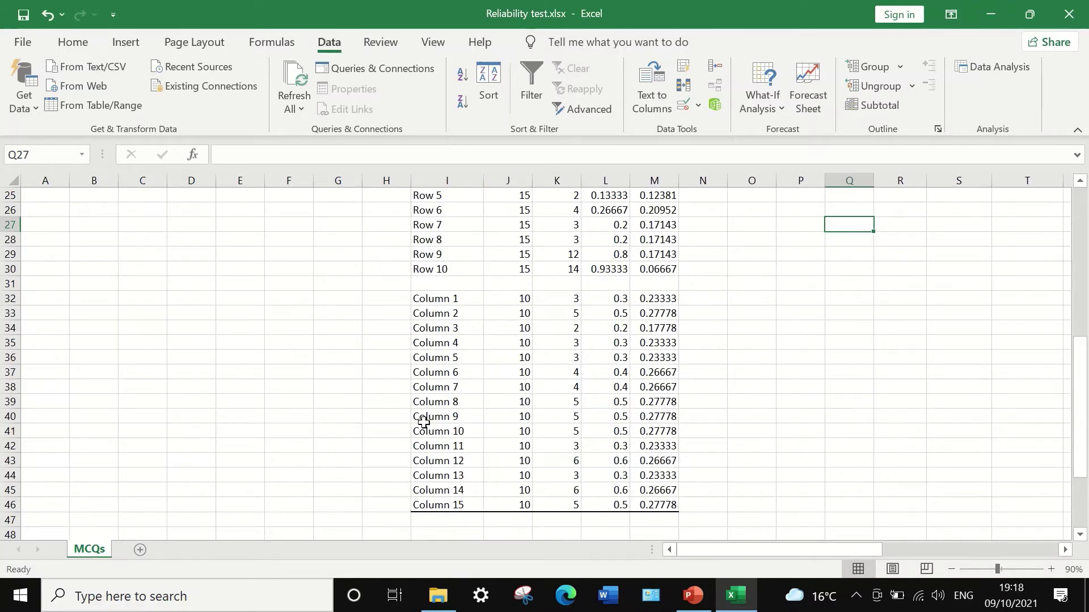
# Colour the MS values for Rows (L51) and Error (L53) in the ANOVA table red.
pyautogui.scroll(-4, 434, 405)
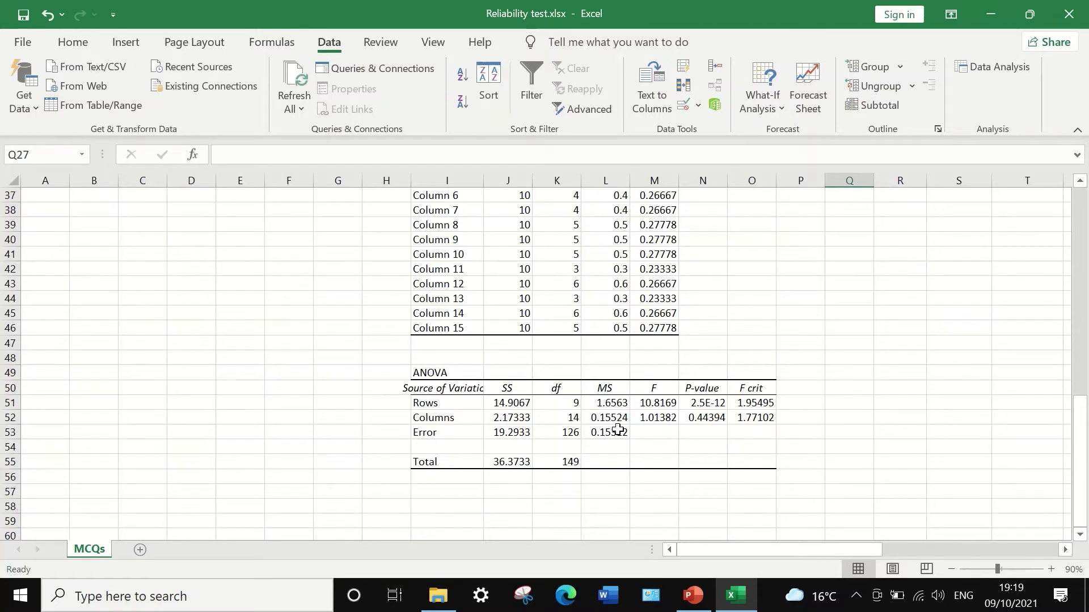
pyautogui.click(611, 402)
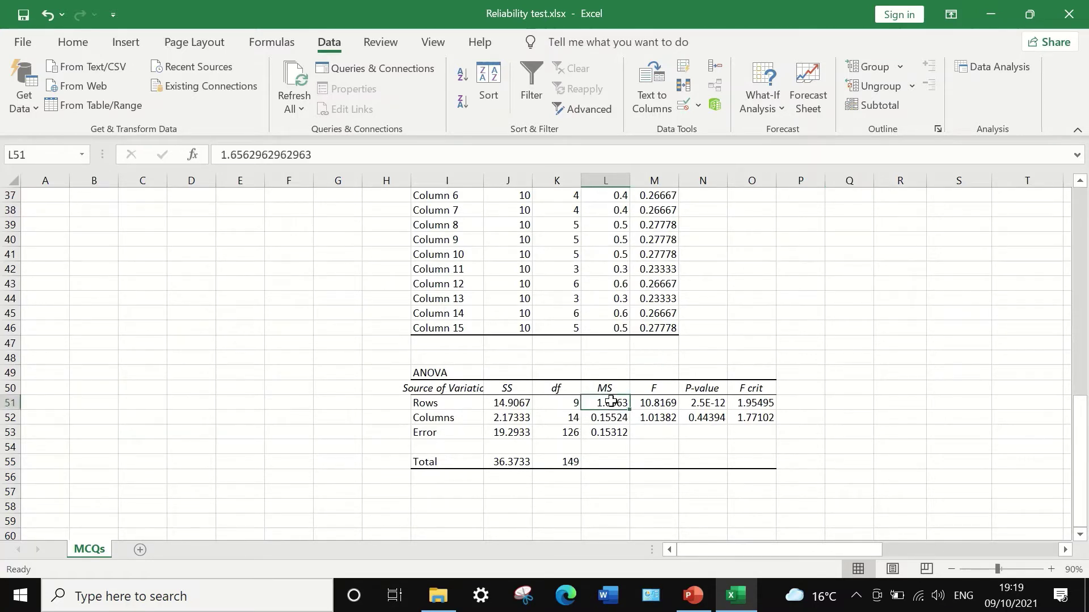
pyautogui.keyDown('ctrl'); pyautogui.click(612, 432); pyautogui.keyUp('ctrl')
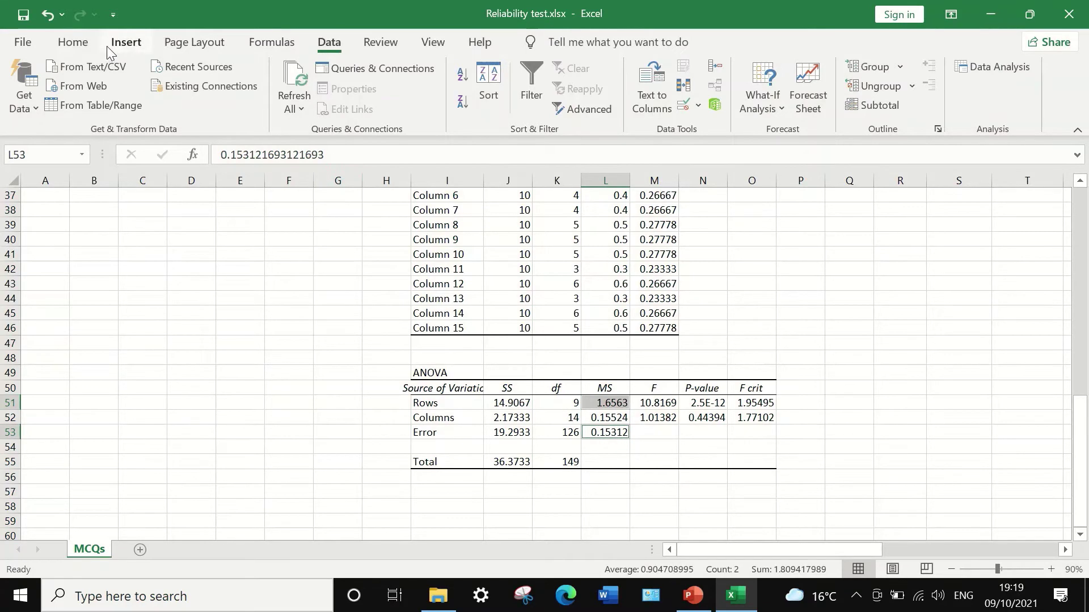
pyautogui.click(78, 45)
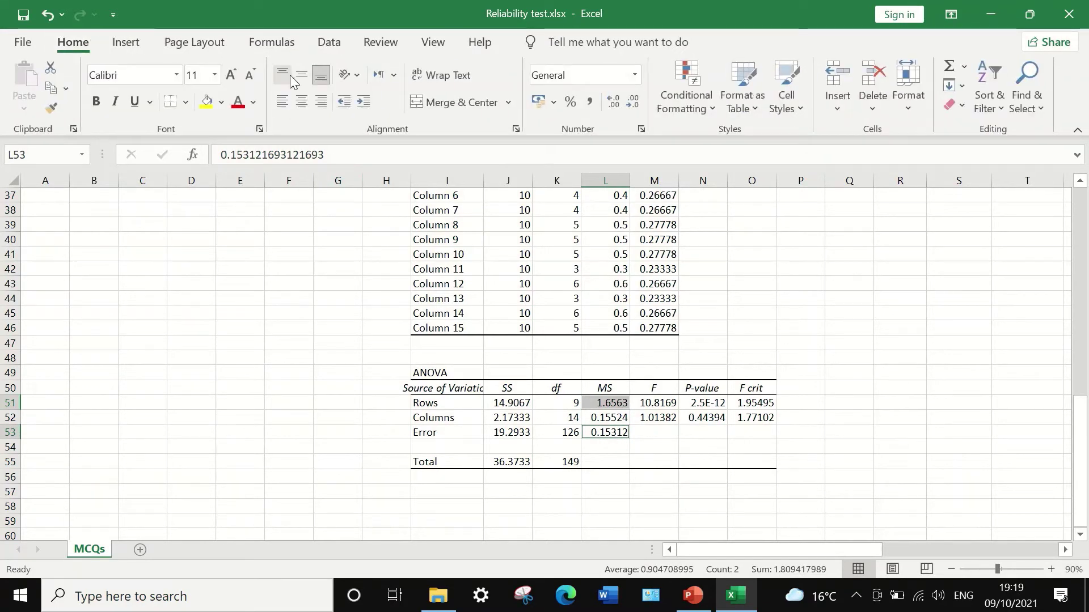
pyautogui.click(237, 102)
pyautogui.click(656, 493)
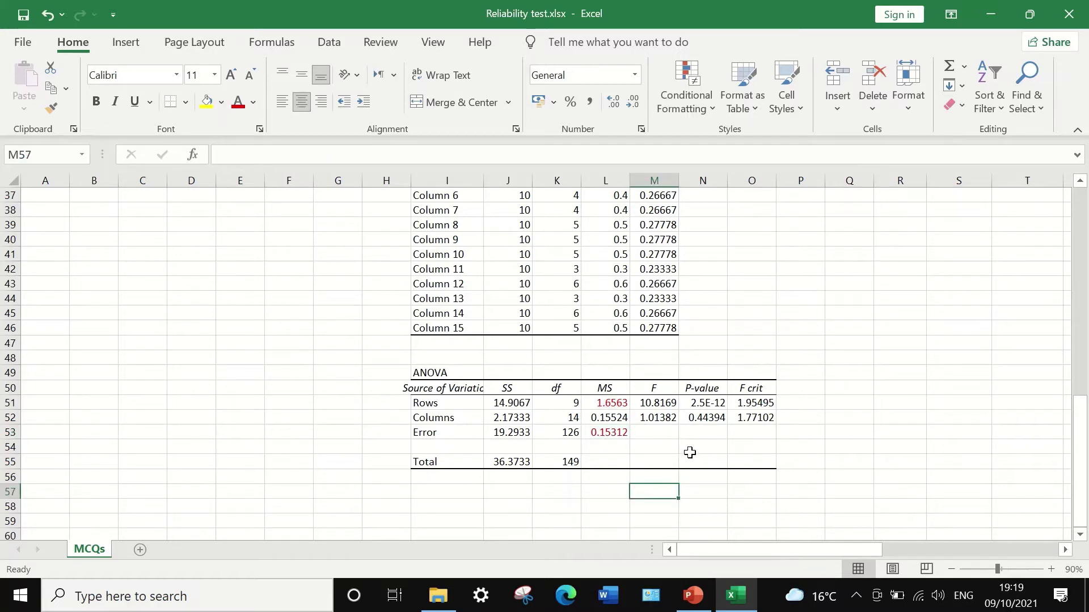
# Enter the label "alpha" in cell I58 below the ANOVA table.
pyautogui.scroll(-2, 610, 478)
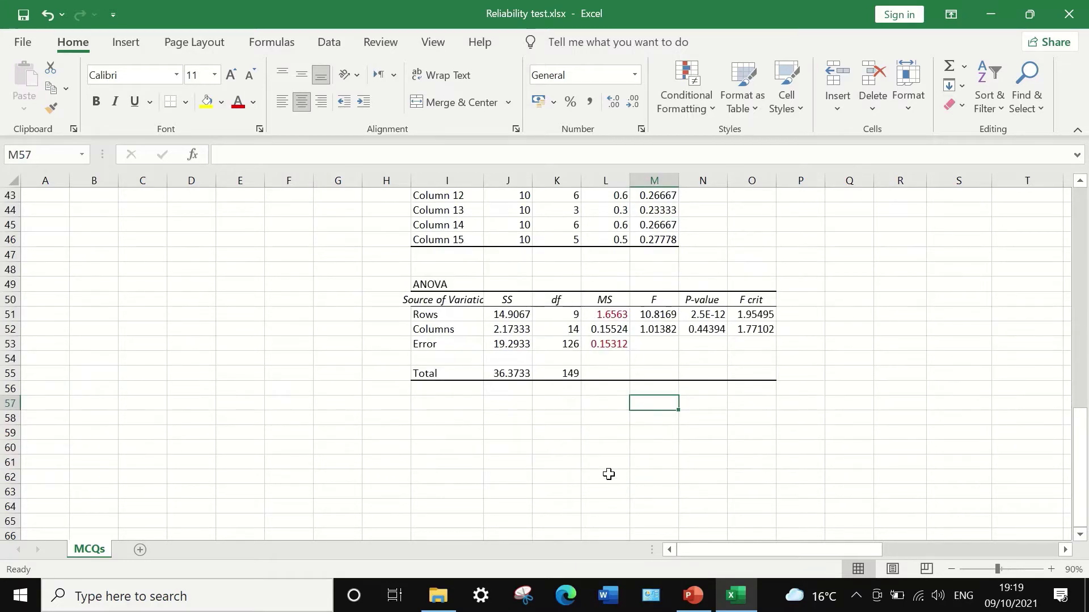
pyautogui.click(450, 420)
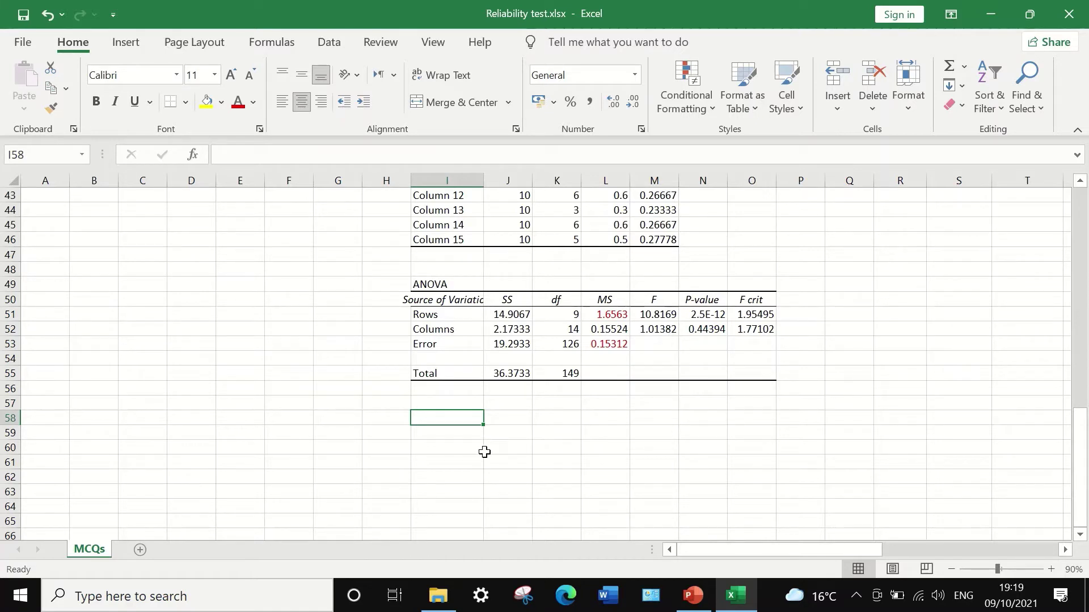
pyautogui.write('alpha')
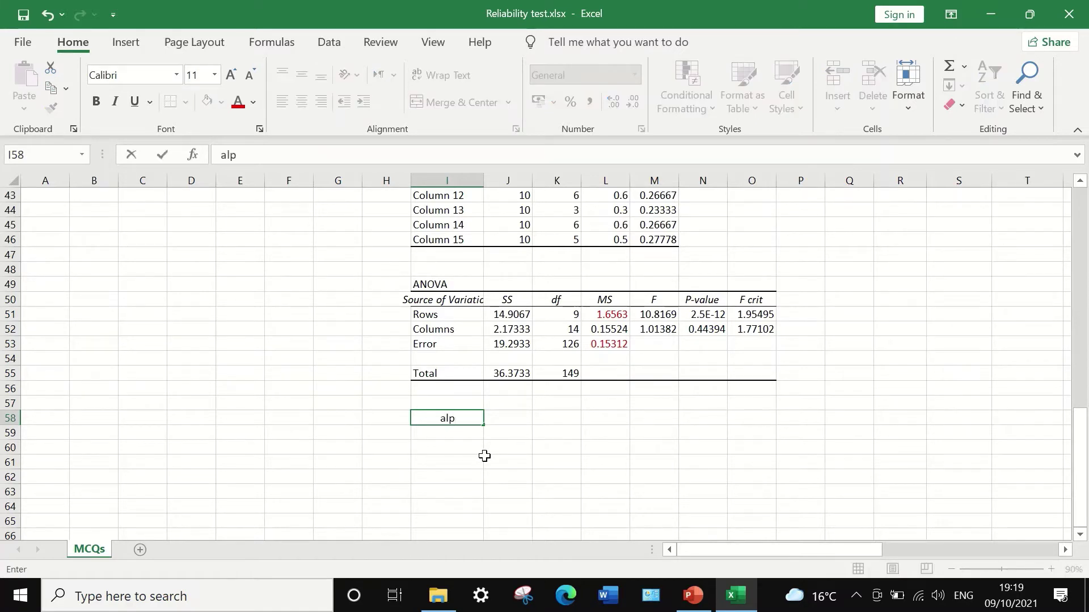
# Calculate the reliability coefficient in J58 from the Error and Rows MS values with the formula =1-L53/L51.
pyautogui.click(501, 416)
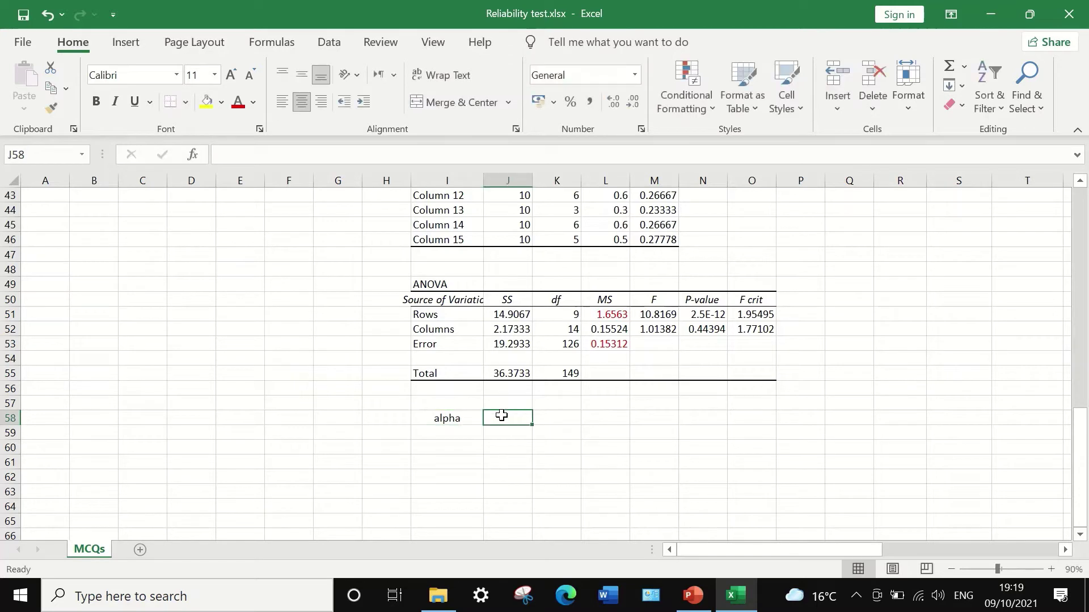
pyautogui.write('=')
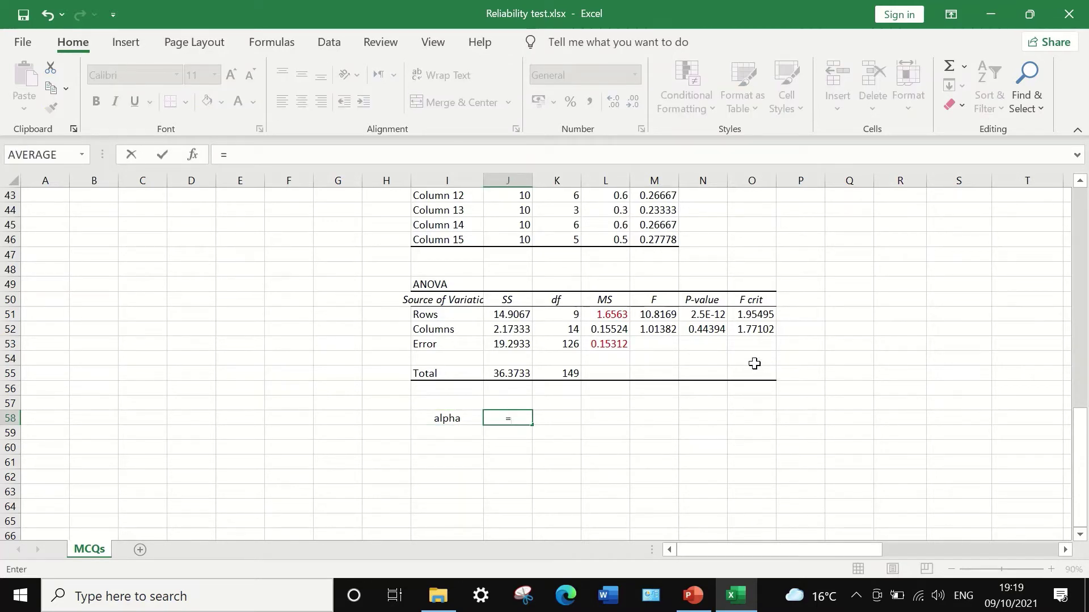
pyautogui.write('1-')
pyautogui.click(600, 344)
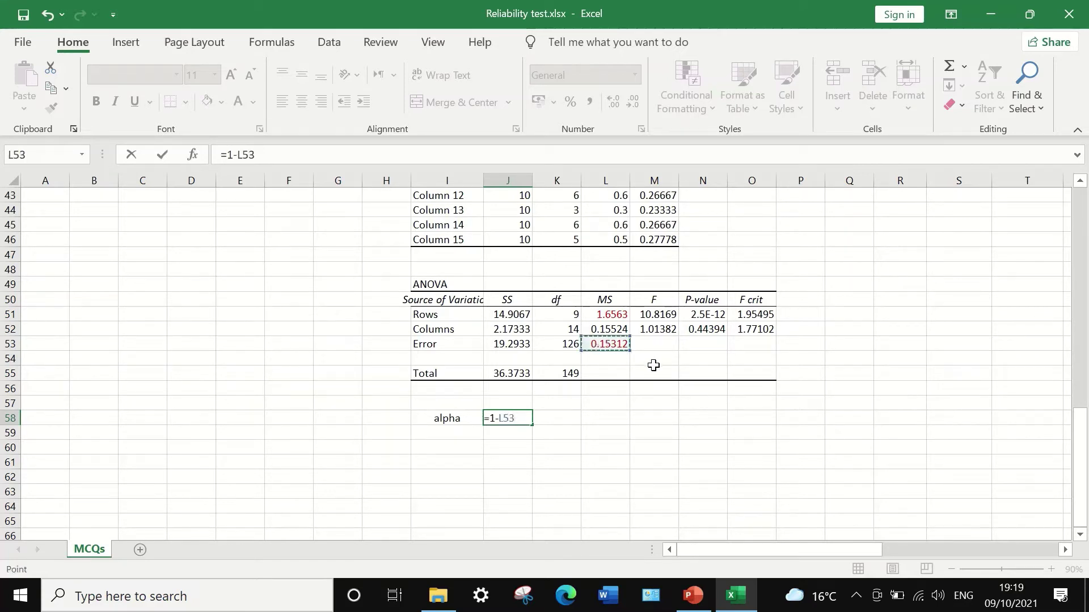
pyautogui.write('/')
pyautogui.click(600, 314)
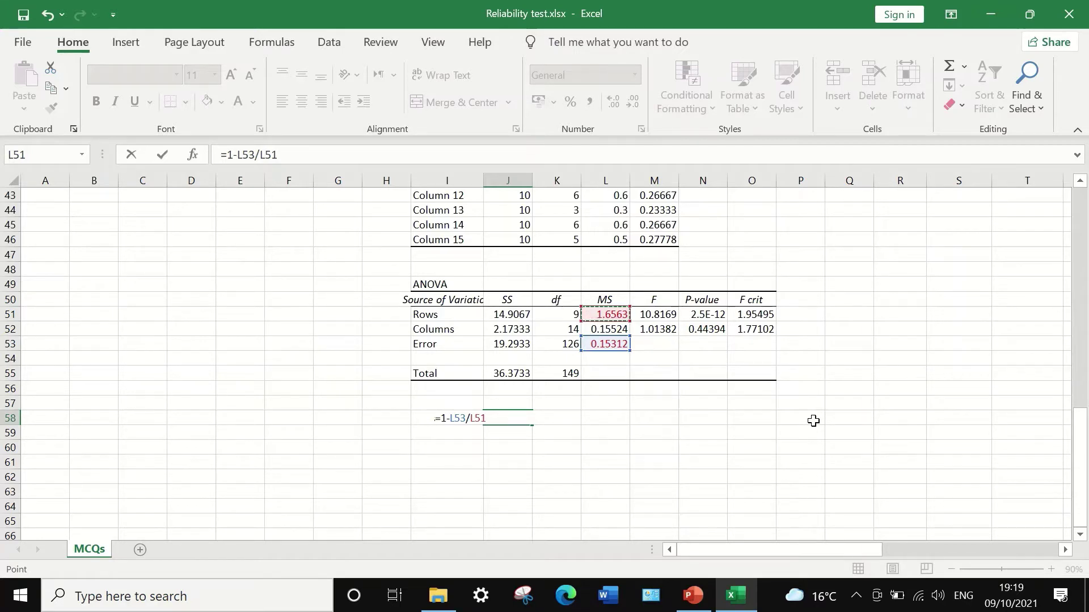
pyautogui.press('Return')
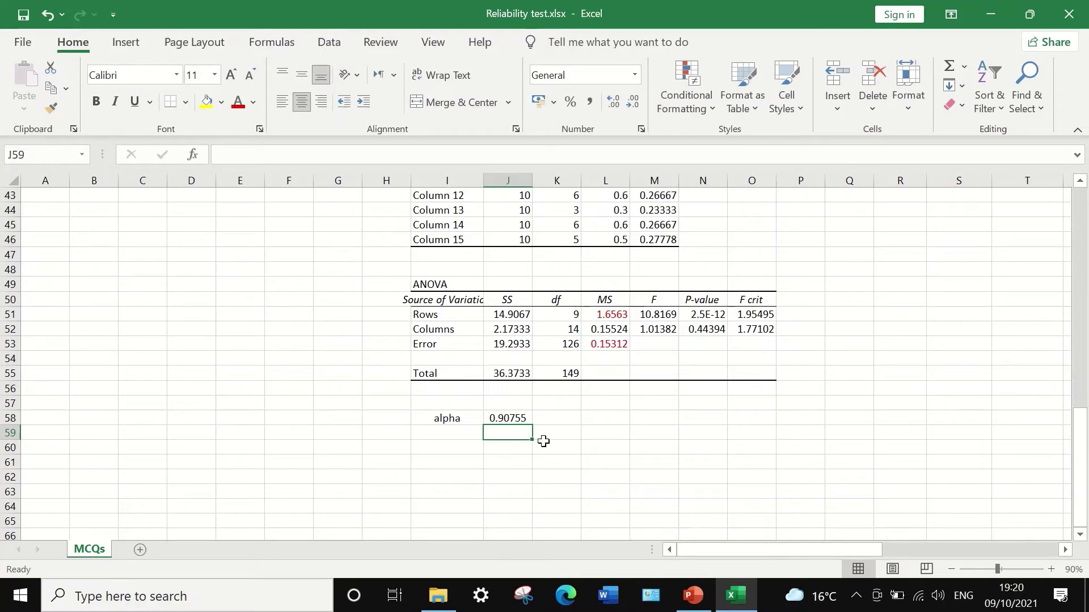
pyautogui.click(511, 419)
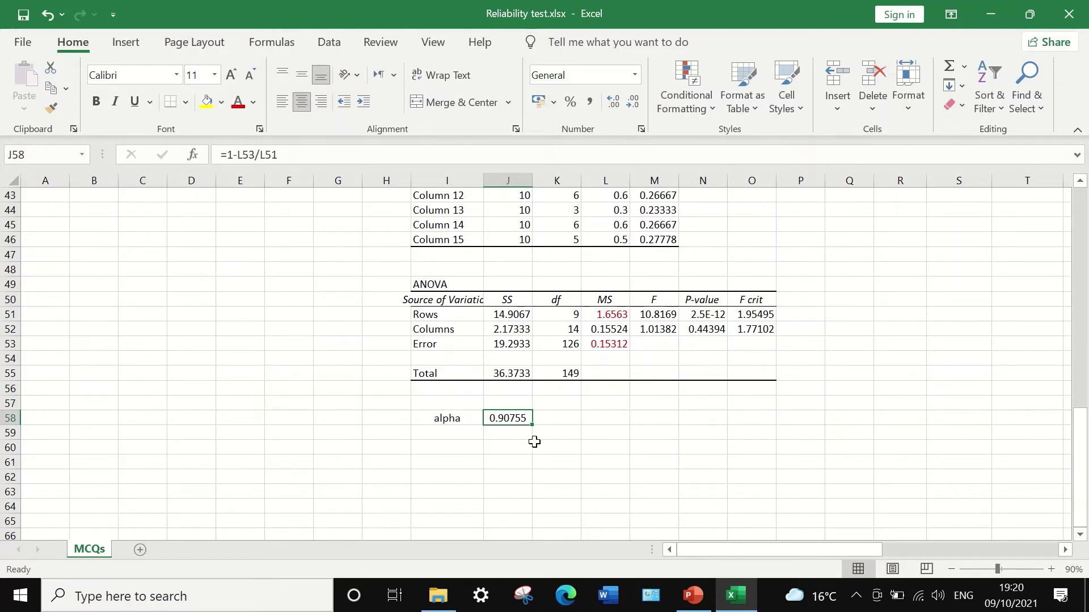
pyautogui.scroll(1, 607, 449)
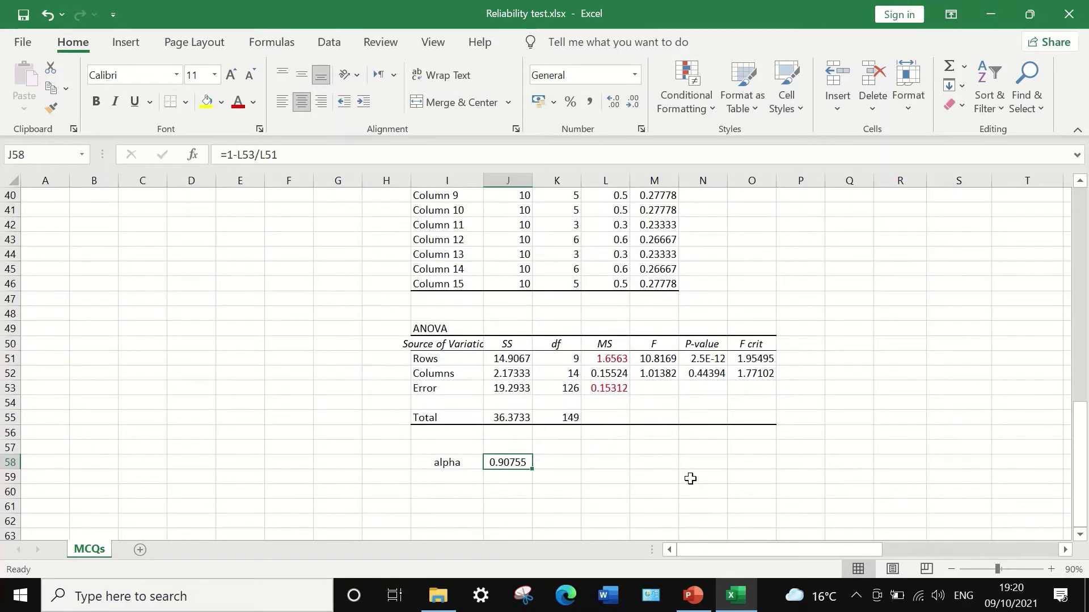
# Compare the calculated alpha with the reliability interpretation table in S6:T12 beside the MCQ scores.
pyautogui.scroll(4, 787, 479)
pyautogui.scroll(9, 787, 480)
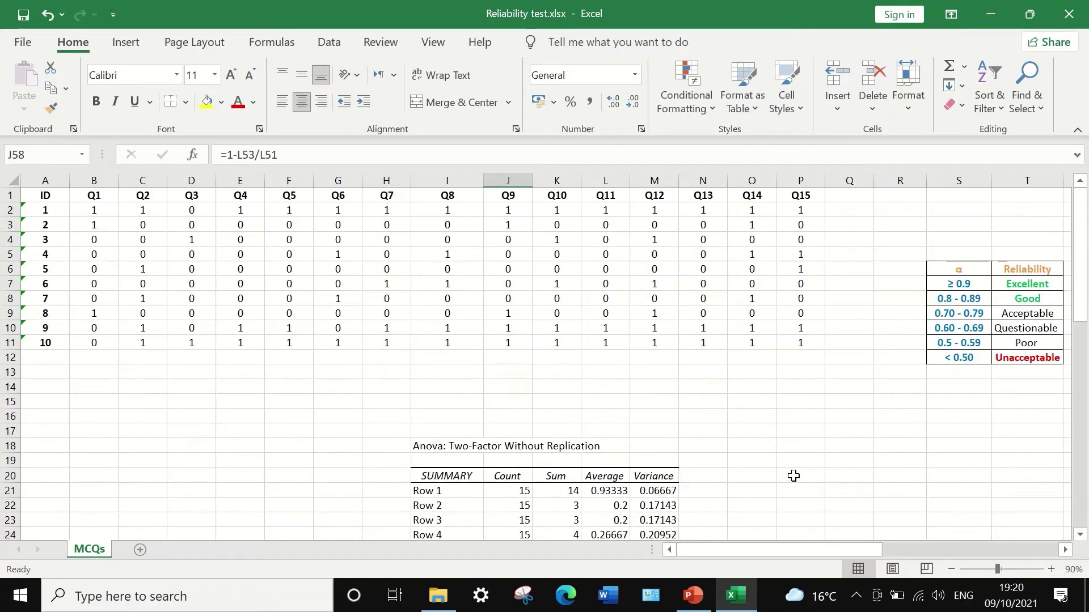
pyautogui.moveTo(817, 553); pyautogui.dragTo(878, 544)
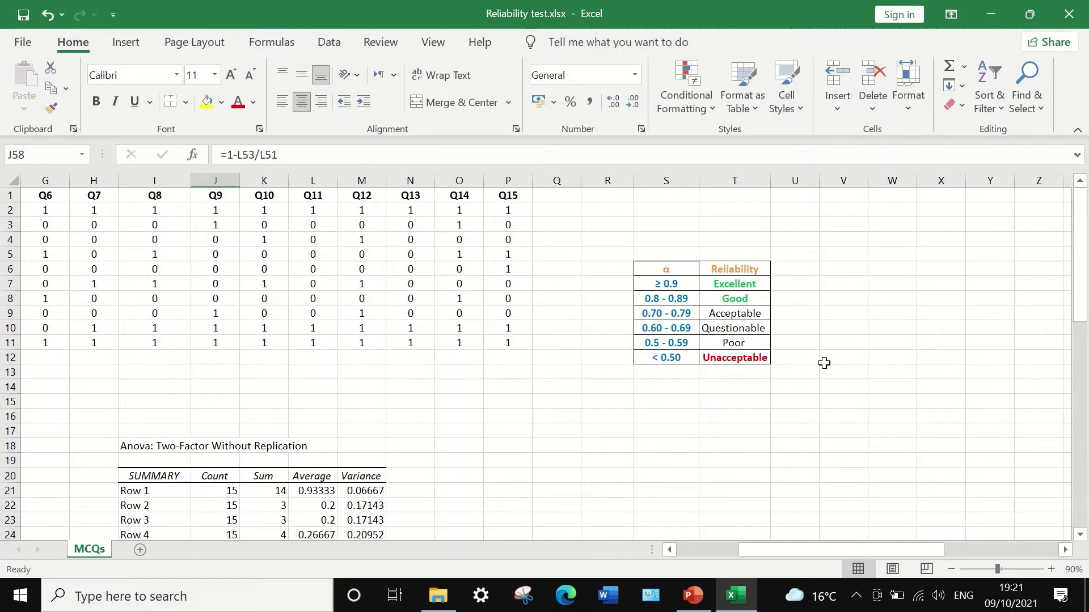
pyautogui.scroll(-2, 823, 370)
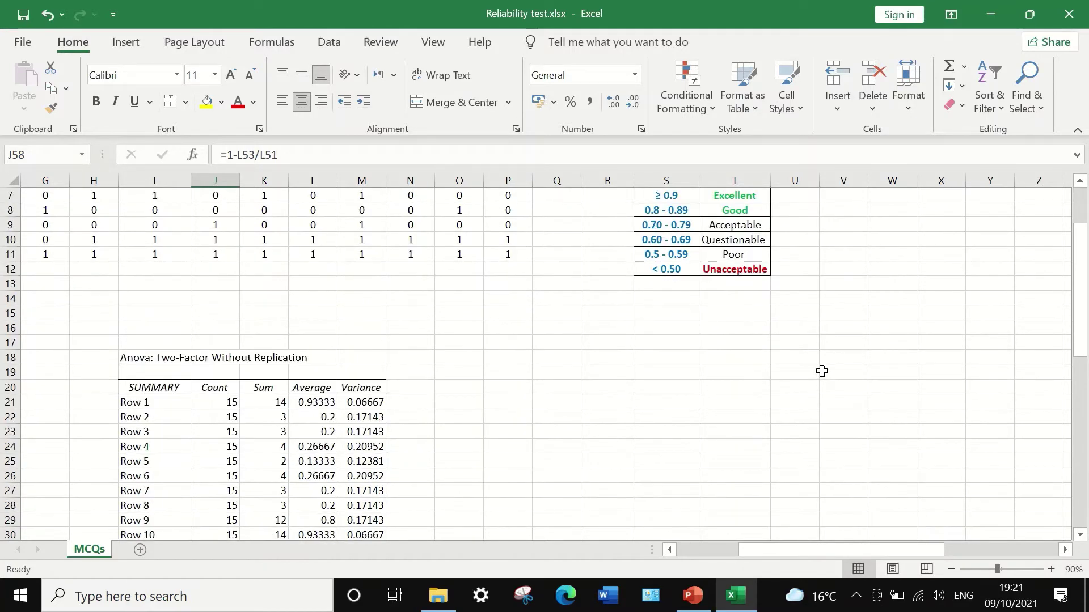
pyautogui.scroll(-3, 822, 371)
pyautogui.scroll(5, 822, 371)
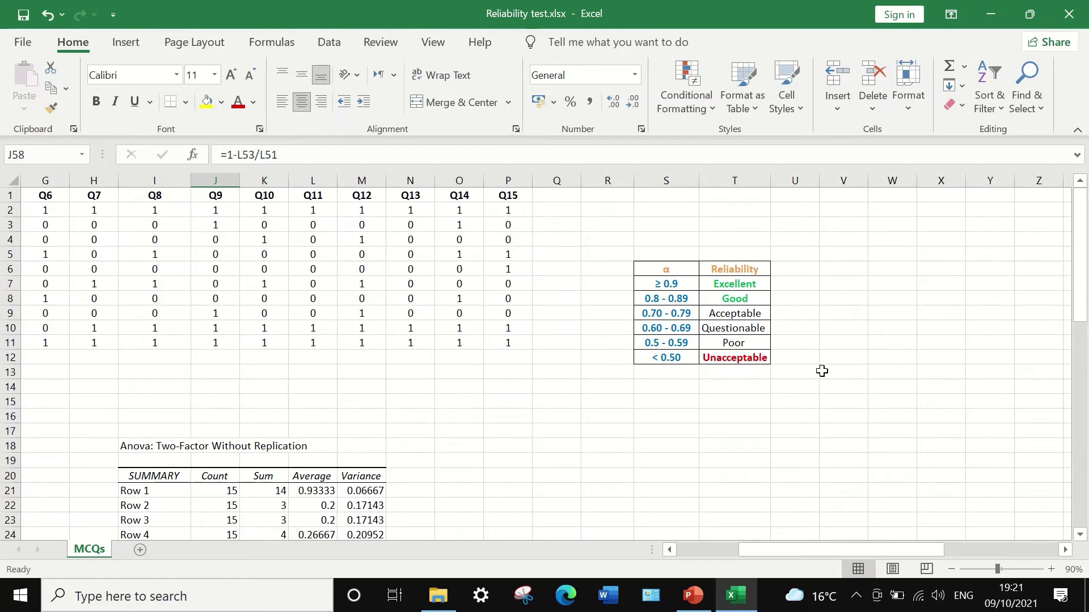
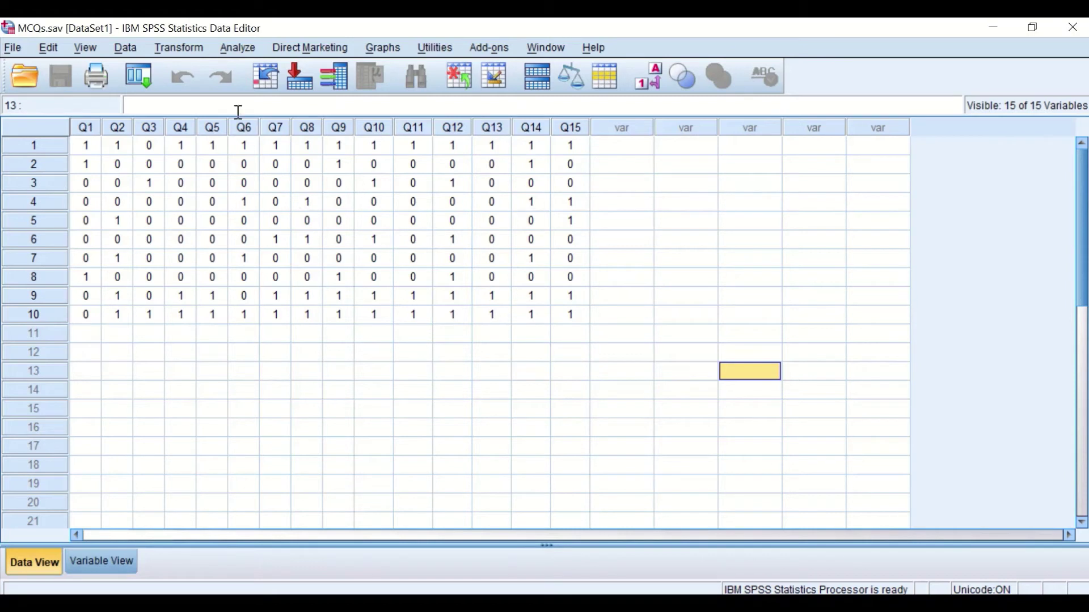
# In SPSS, set up a Reliability Analysis with all variables Q1 to Q15 as items and the Alpha model.
pyautogui.click(237, 51)
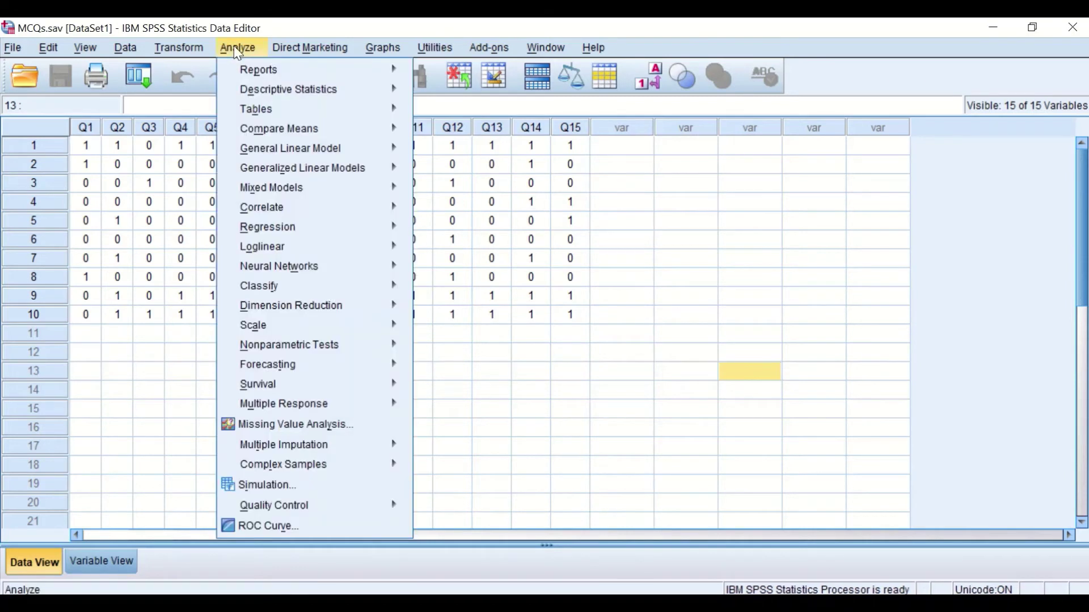
pyautogui.moveTo(264, 327)
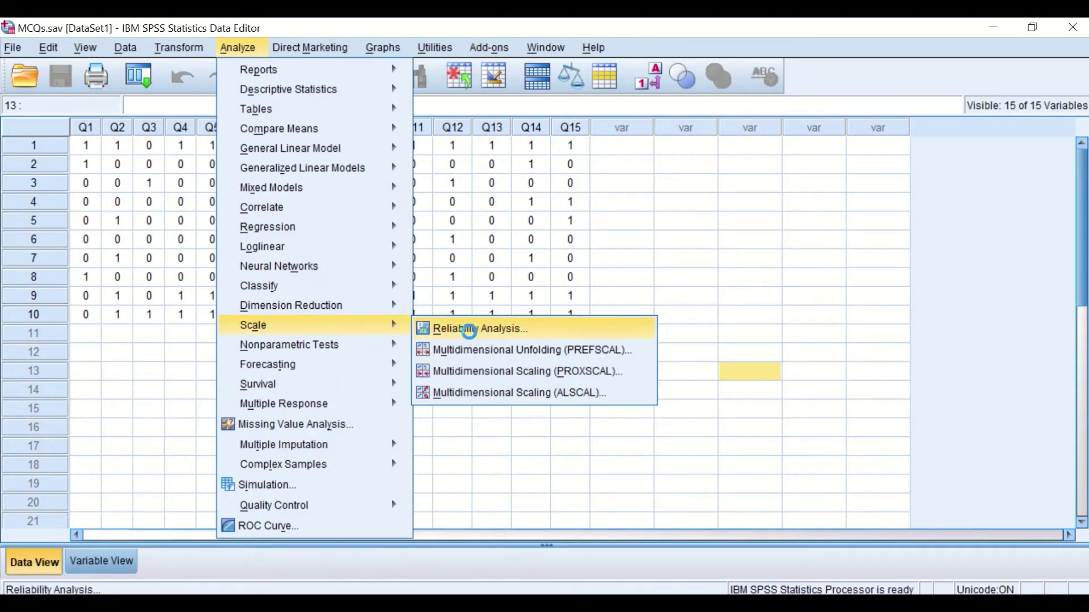
pyautogui.click(470, 330)
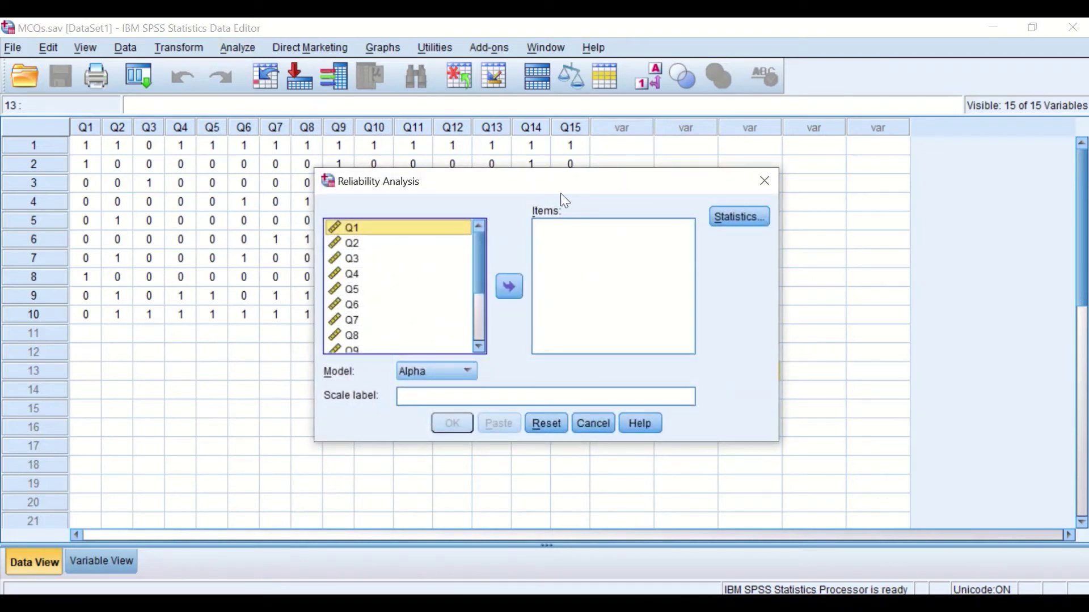
pyautogui.moveTo(524, 182); pyautogui.dragTo(428, 177)
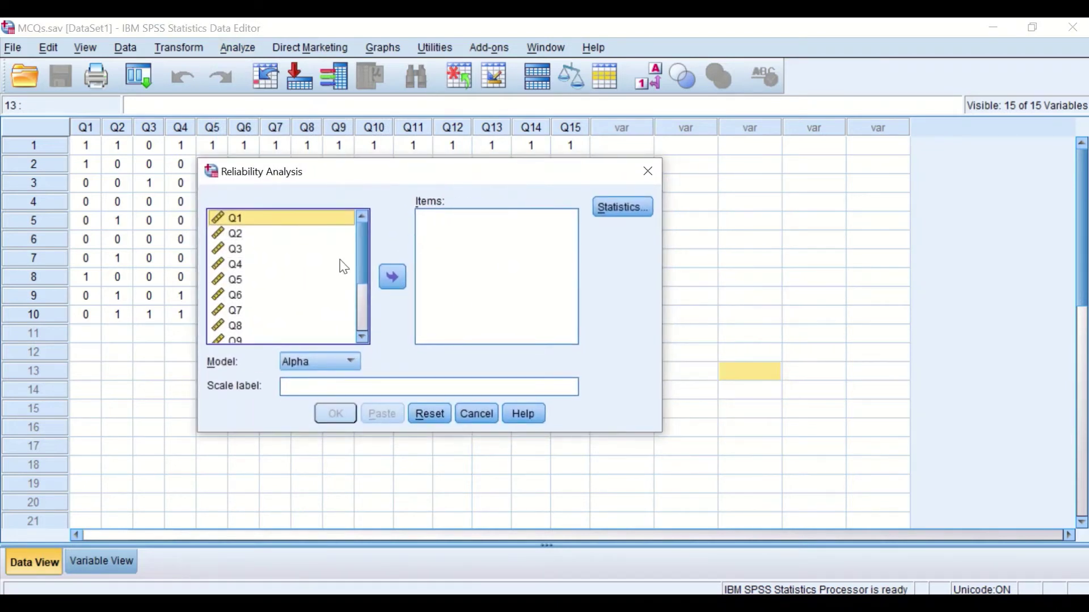
pyautogui.moveTo(362, 229)
pyautogui.mouseDown()
pyautogui.moveTo(361, 297)
pyautogui.moveTo(355, 217)
pyautogui.mouseUp()
pyautogui.hotkey('ctrl', 'a')
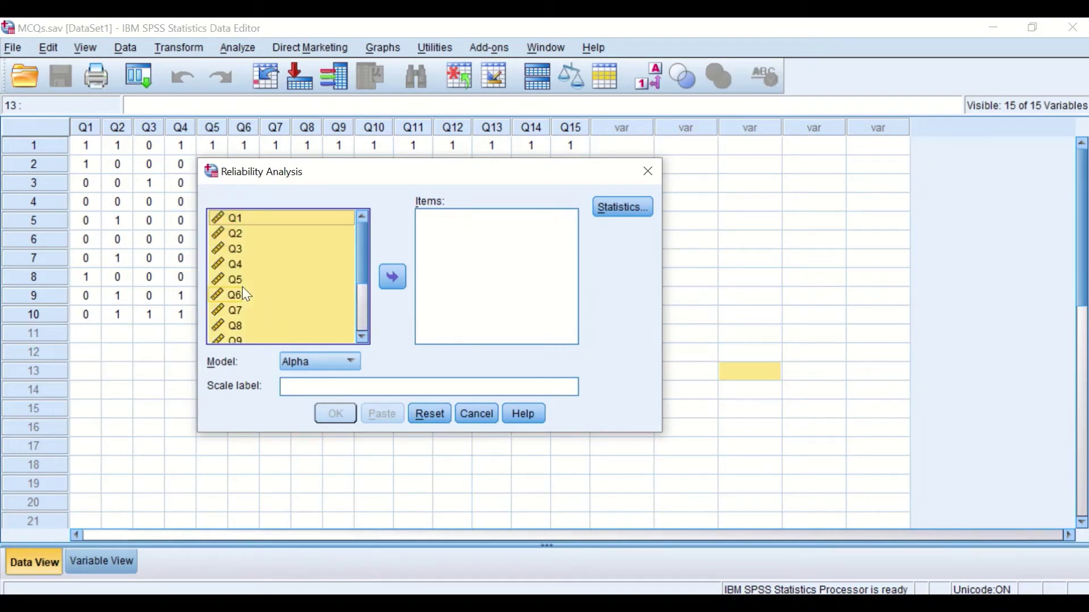
pyautogui.click(391, 277)
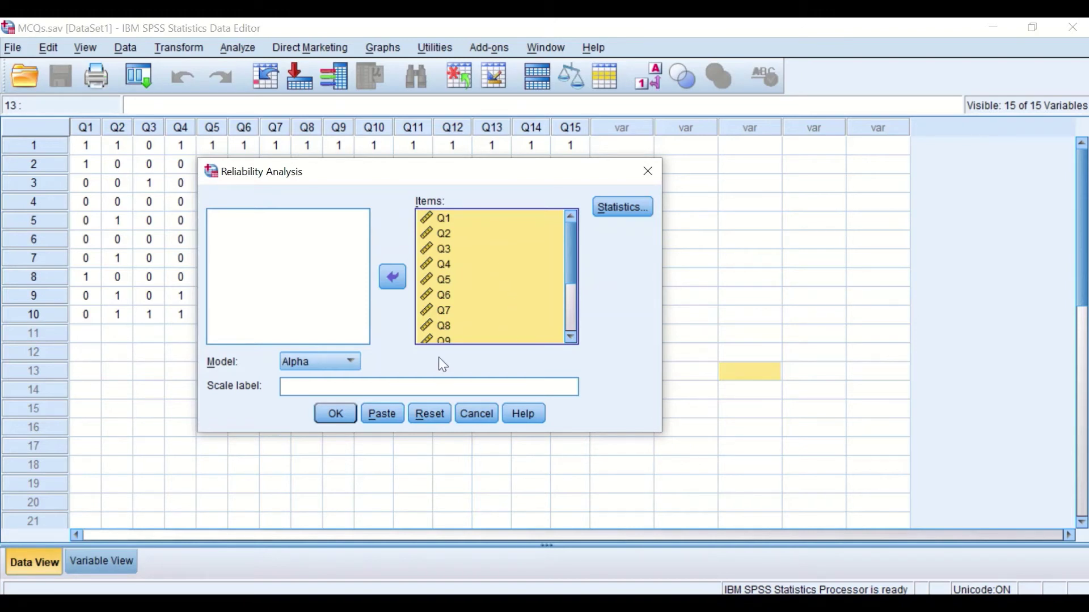
pyautogui.click(351, 362)
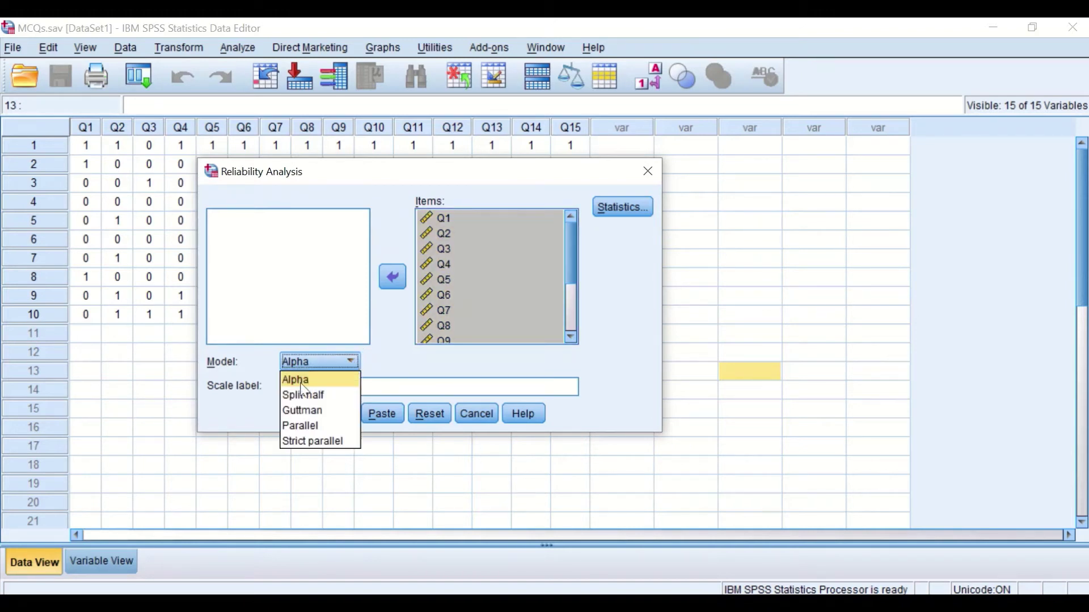
pyautogui.click(389, 364)
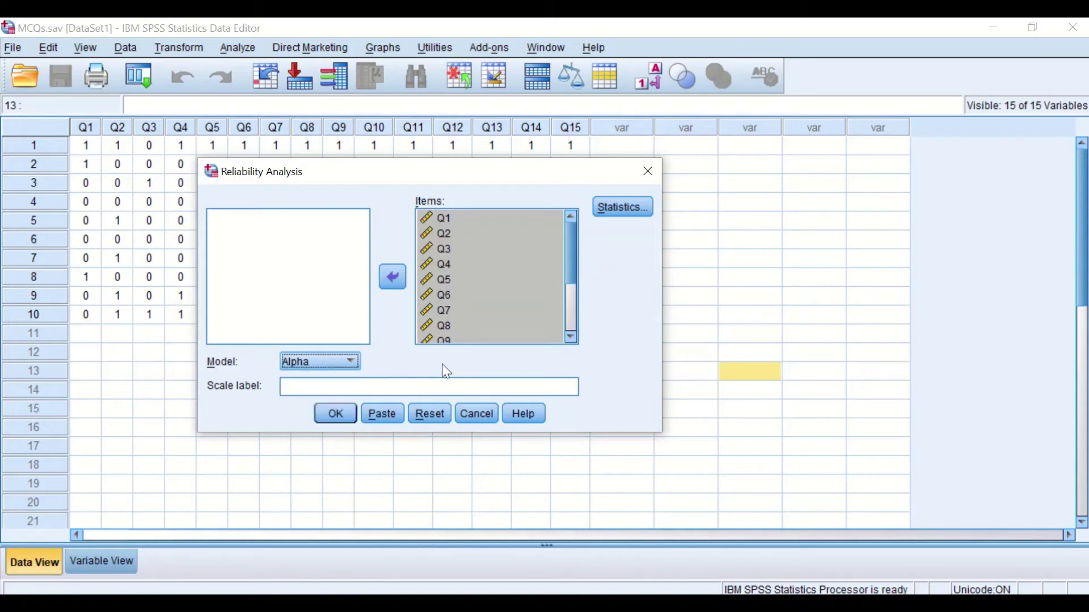
# Request the scale-if-item-deleted descriptives and the F test ANOVA table, and run the reliability analysis.
pyautogui.click(626, 208)
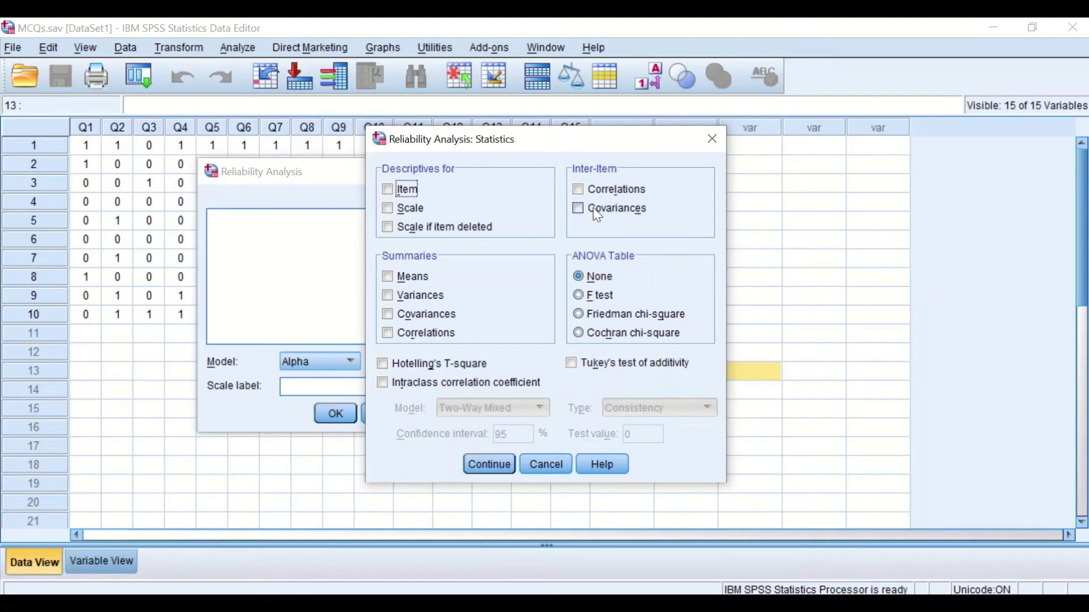
pyautogui.moveTo(567, 145); pyautogui.dragTo(504, 149)
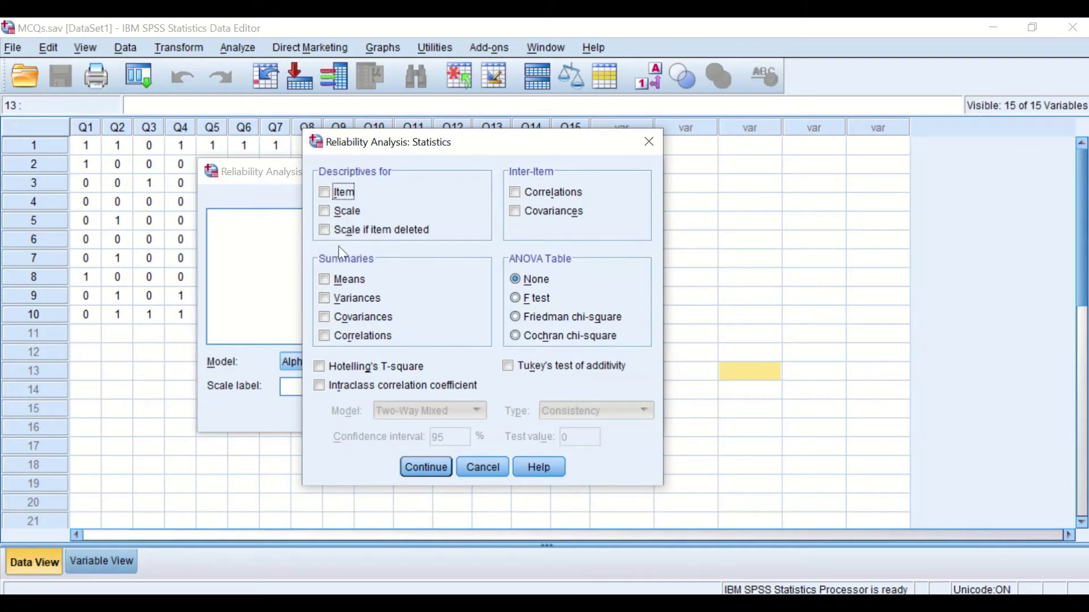
pyautogui.click(326, 230)
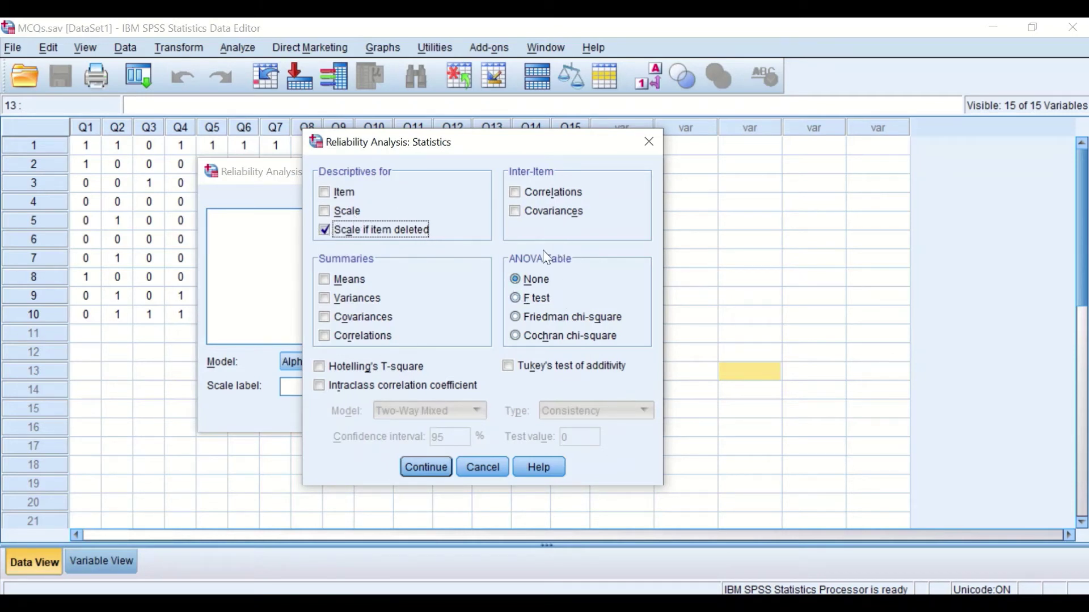
pyautogui.click(515, 297)
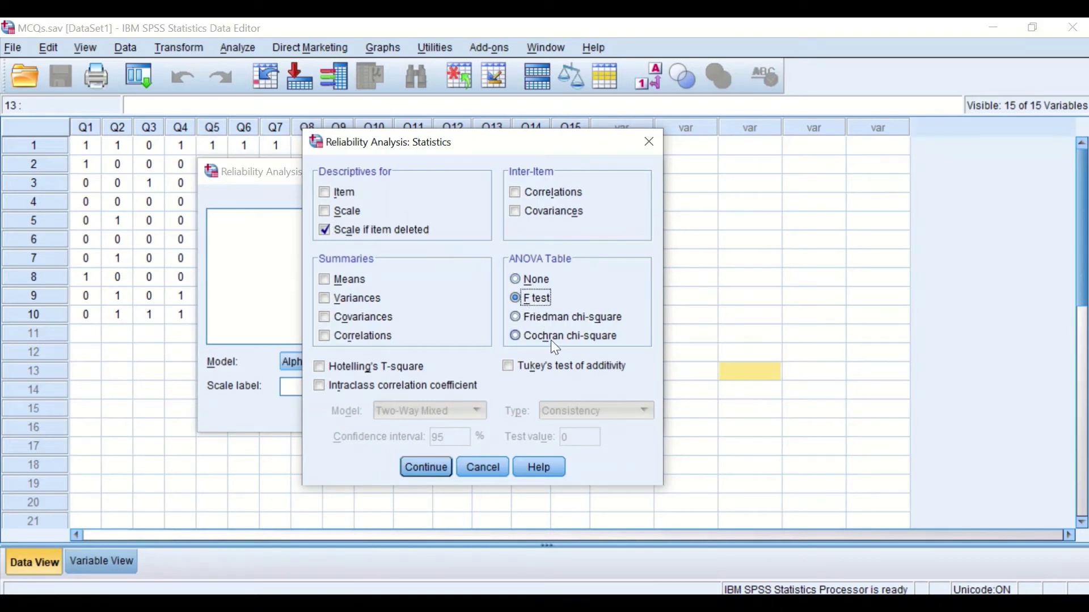
pyautogui.click(426, 469)
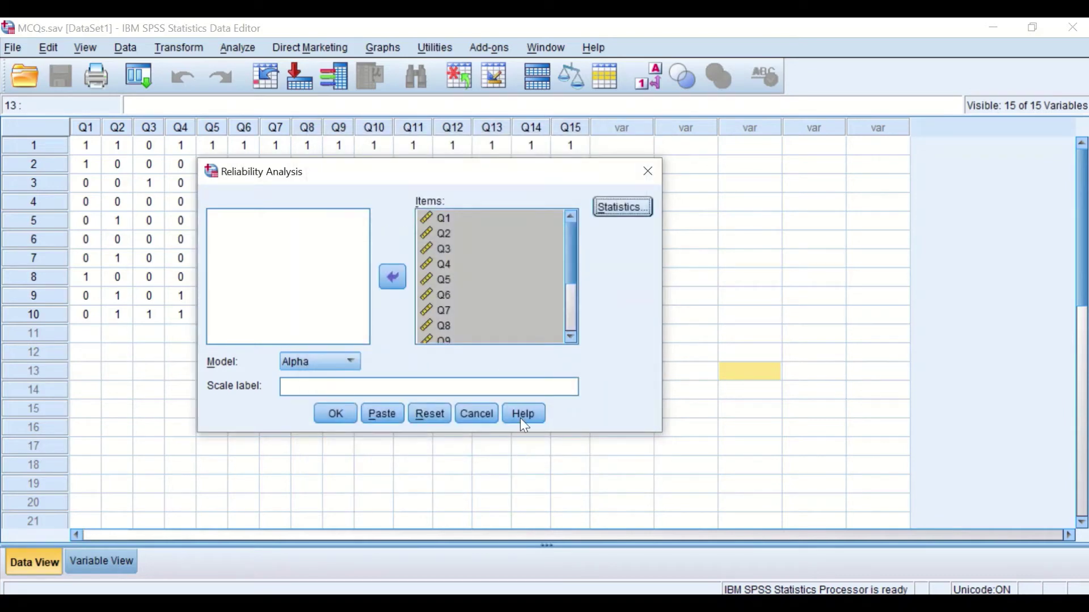
pyautogui.click(337, 415)
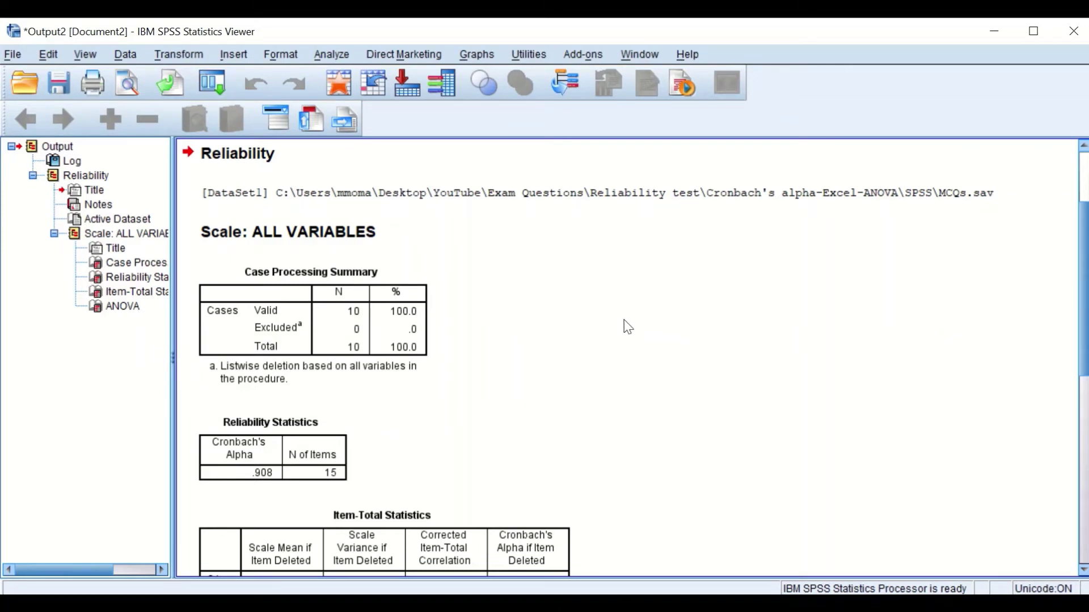
# Look through the reliability output and examine the Case Processing Summary and the Cronbach's alpha in Reliability Statistics.
pyautogui.scroll(-3, 595, 309)
pyautogui.scroll(-3, 595, 308)
pyautogui.scroll(10, 597, 310)
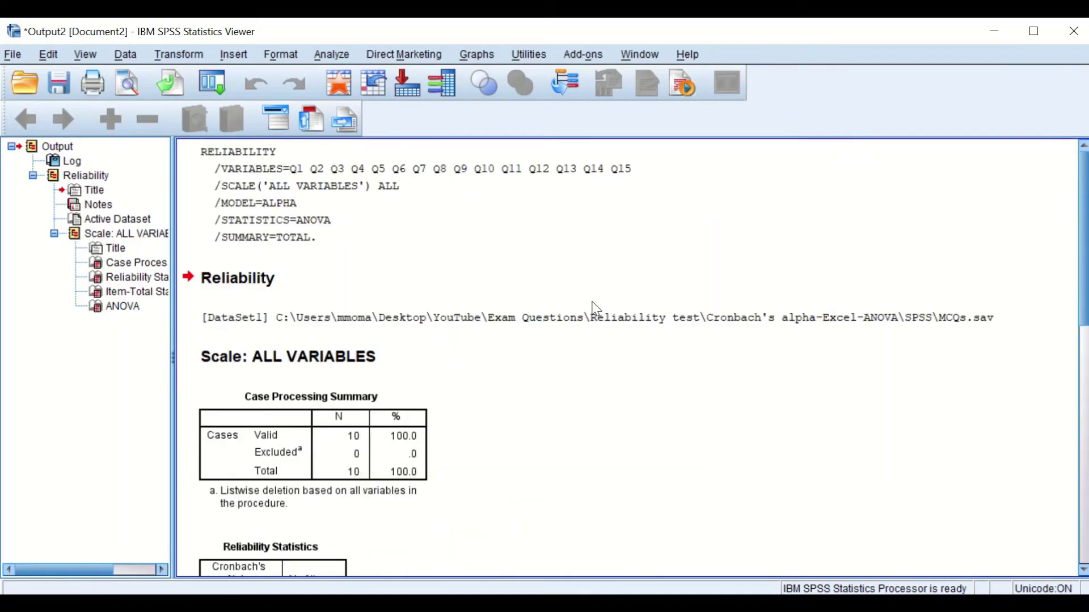
pyautogui.scroll(-10, 596, 309)
pyautogui.scroll(7, 595, 309)
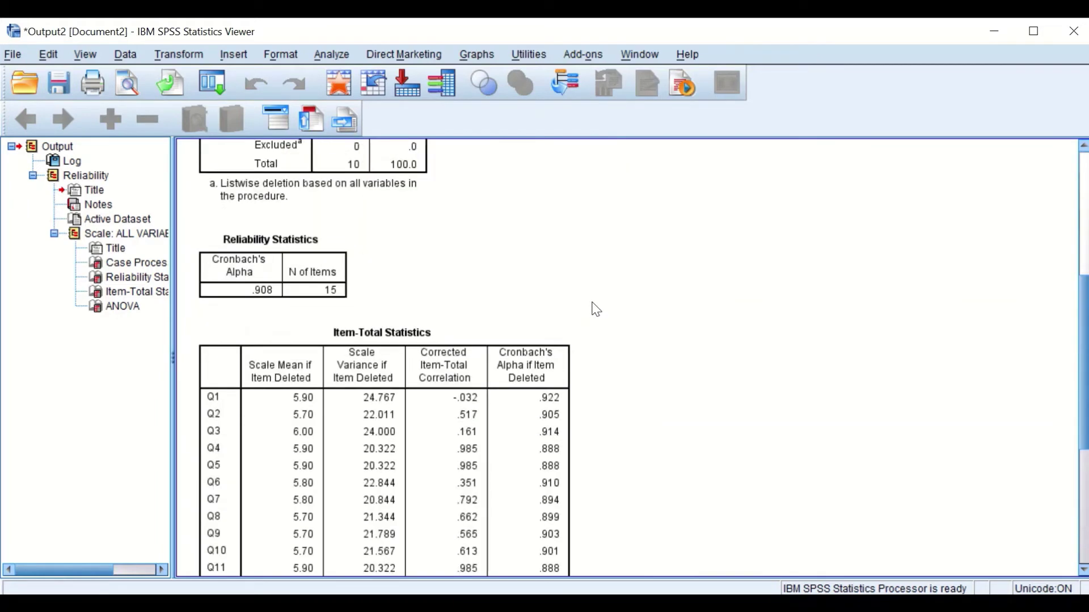
pyautogui.click(395, 292)
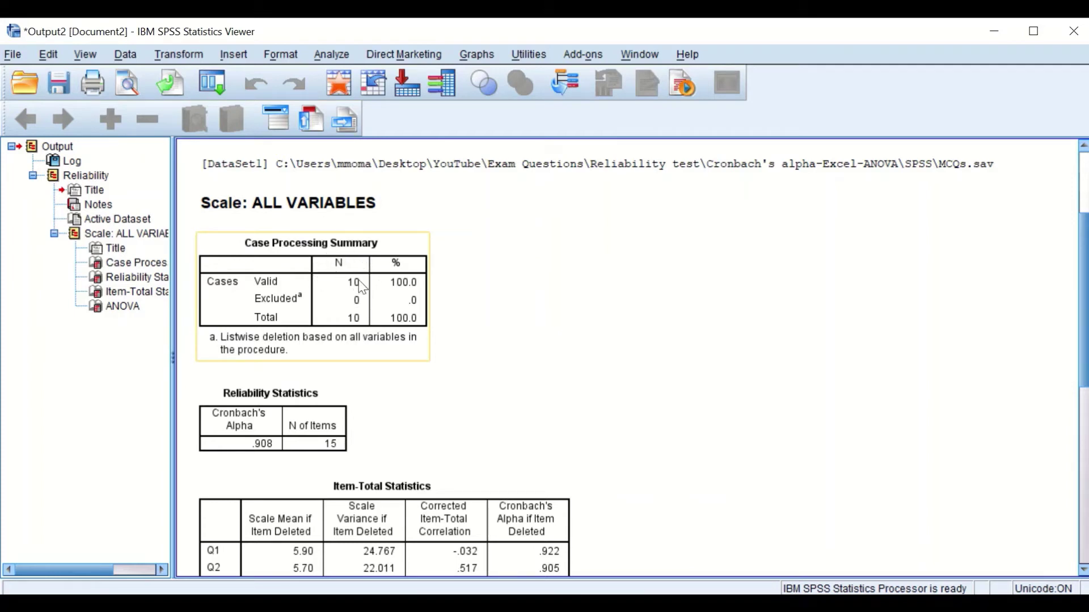
pyautogui.click(335, 411)
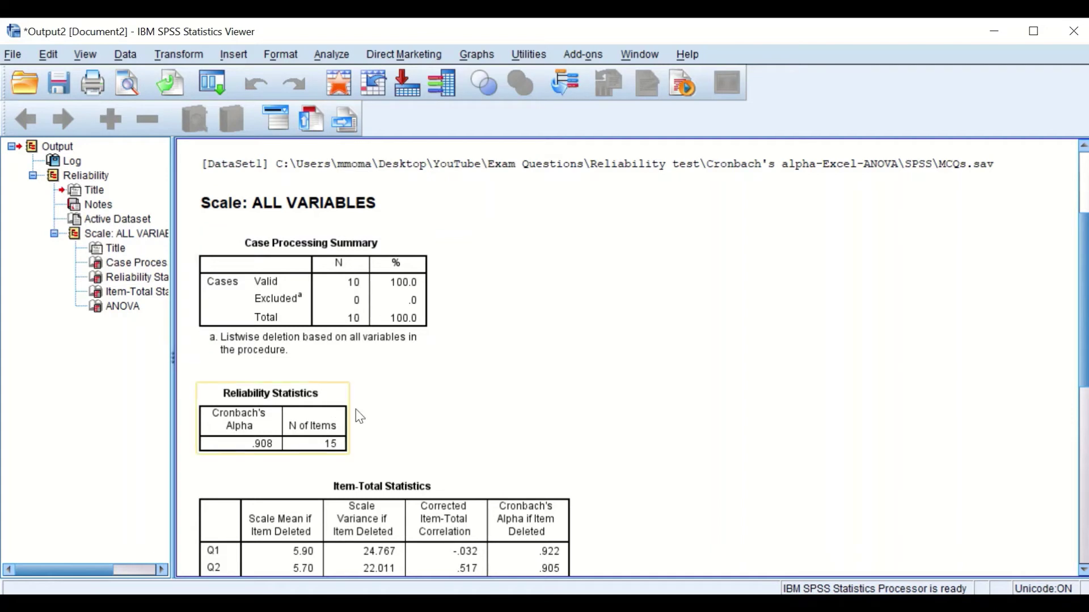
pyautogui.scroll(-3, 359, 413)
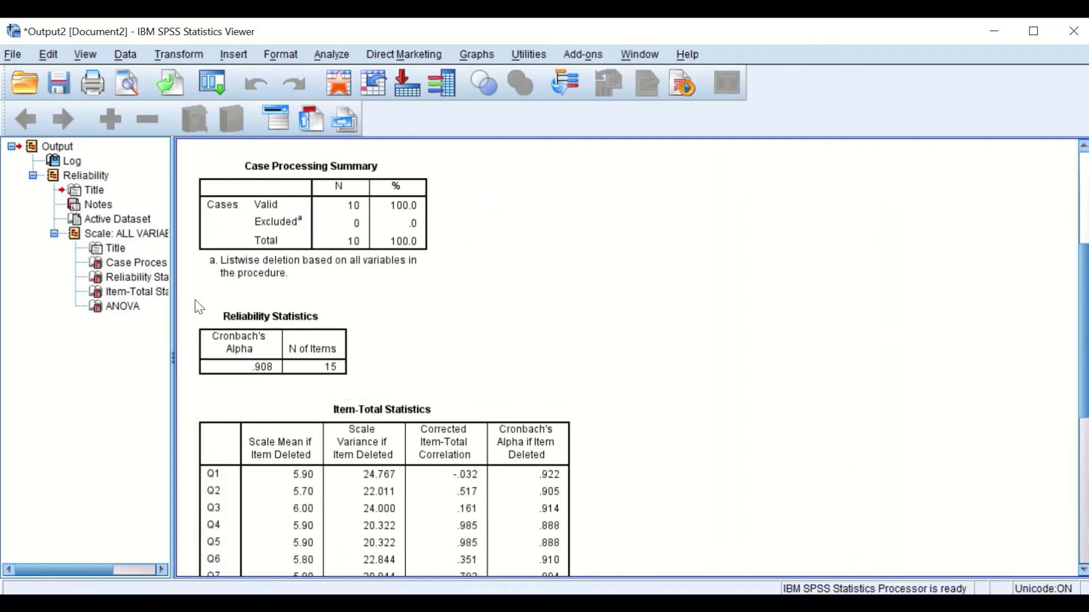
pyautogui.click(221, 354)
# Examine each question's Cronbach's alpha if item deleted in the Item-Total Statistics table against the overall alpha.
pyautogui.scroll(-5, 704, 334)
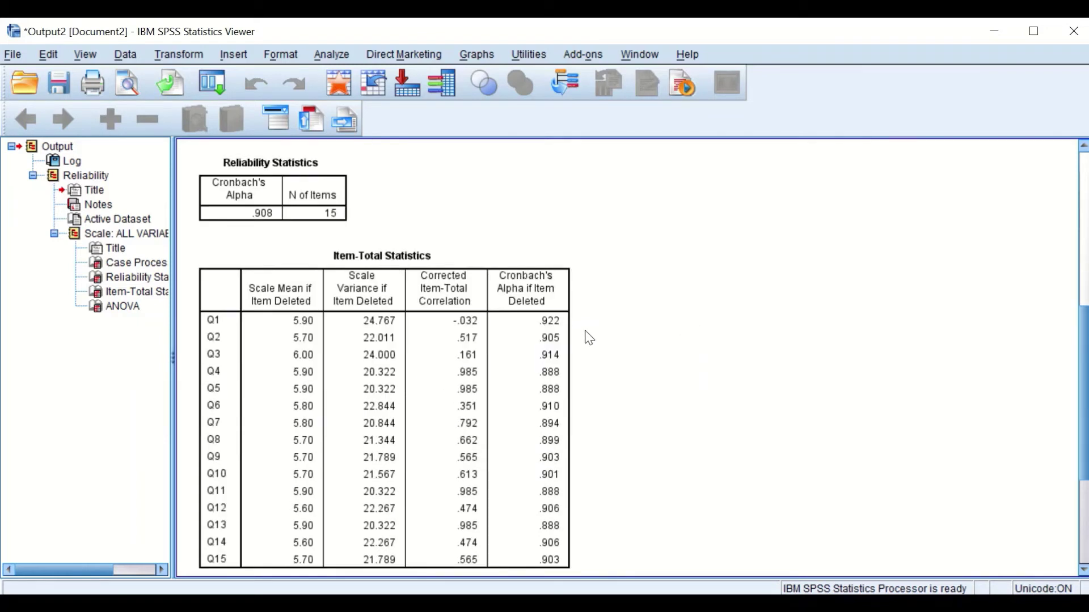
pyautogui.scroll(5, 712, 284)
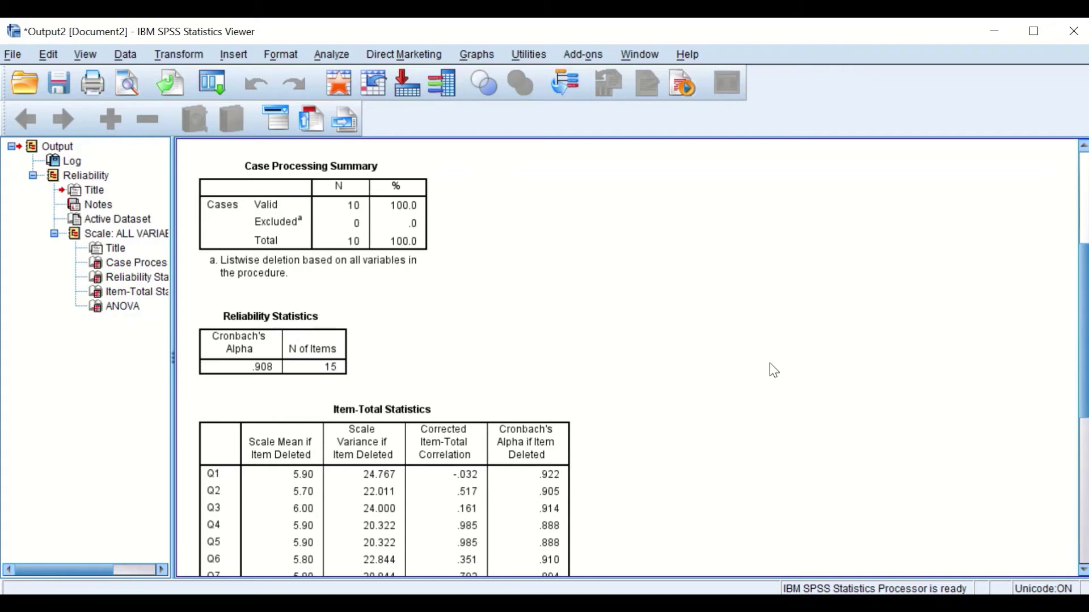
pyautogui.scroll(-3, 748, 368)
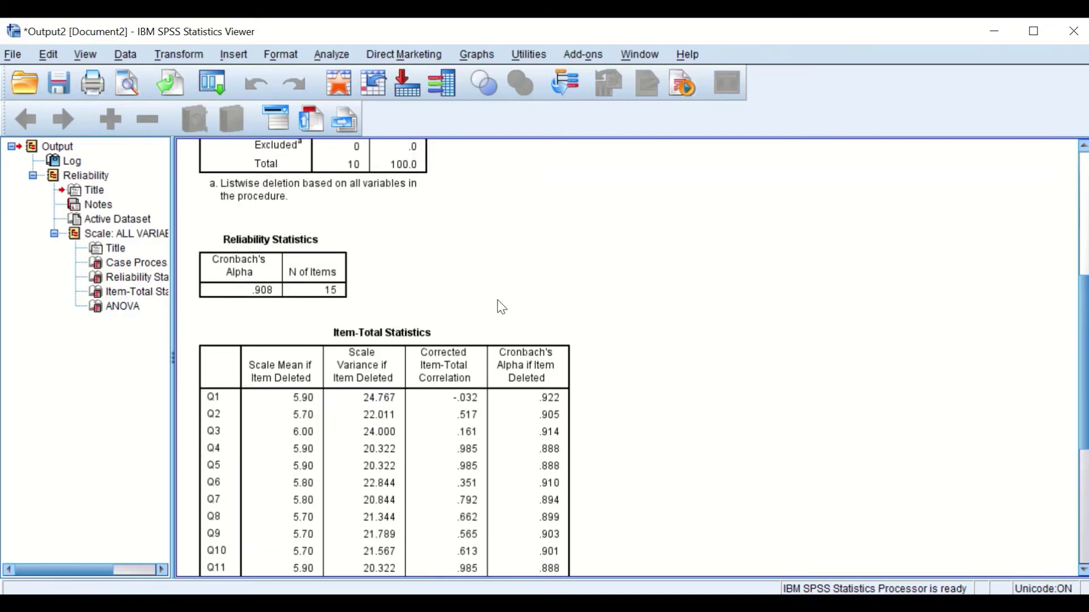
pyautogui.scroll(-5, 501, 307)
pyautogui.scroll(3, 499, 304)
pyautogui.click(504, 304)
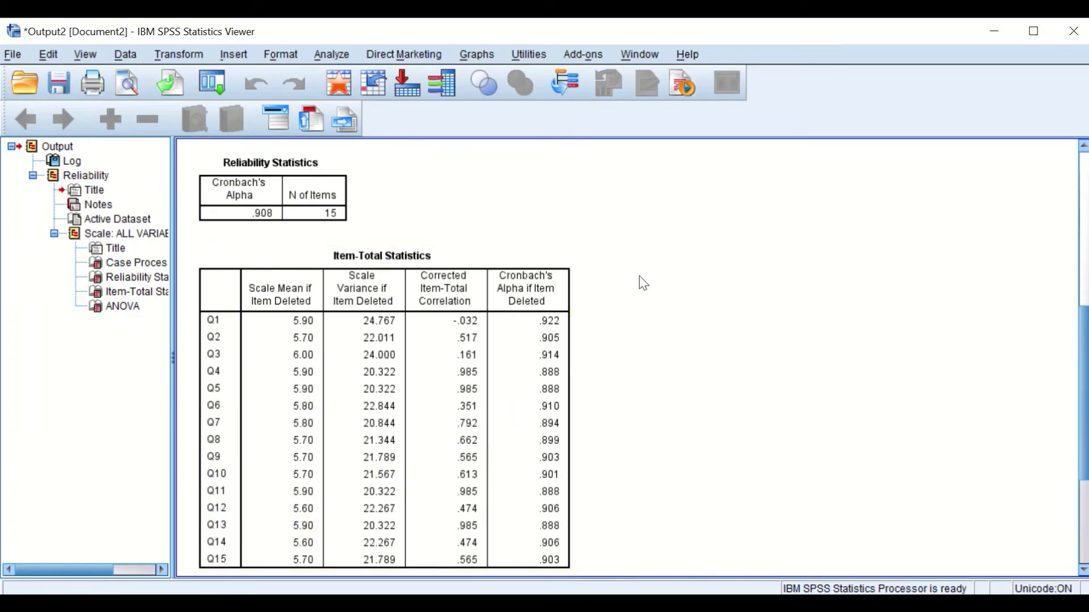
pyautogui.click(579, 398)
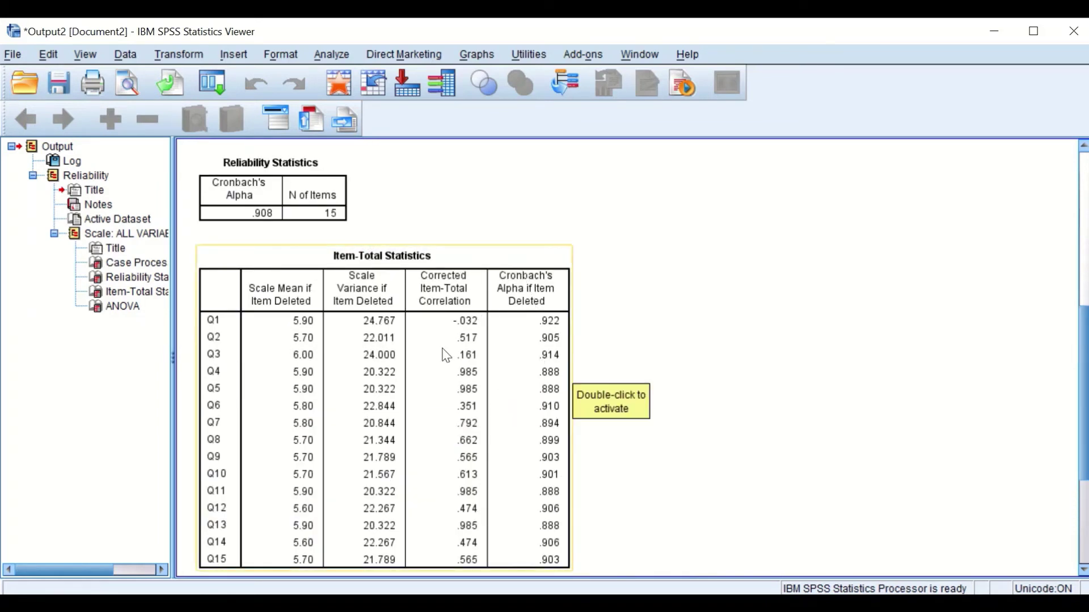
pyautogui.scroll(3, 240, 373)
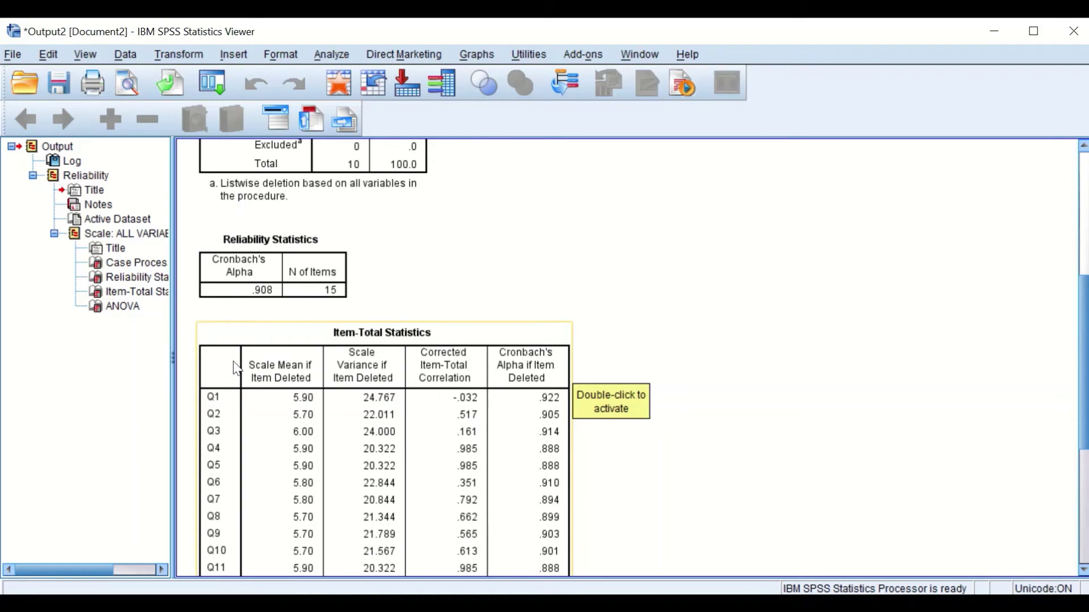
pyautogui.scroll(-6, 237, 369)
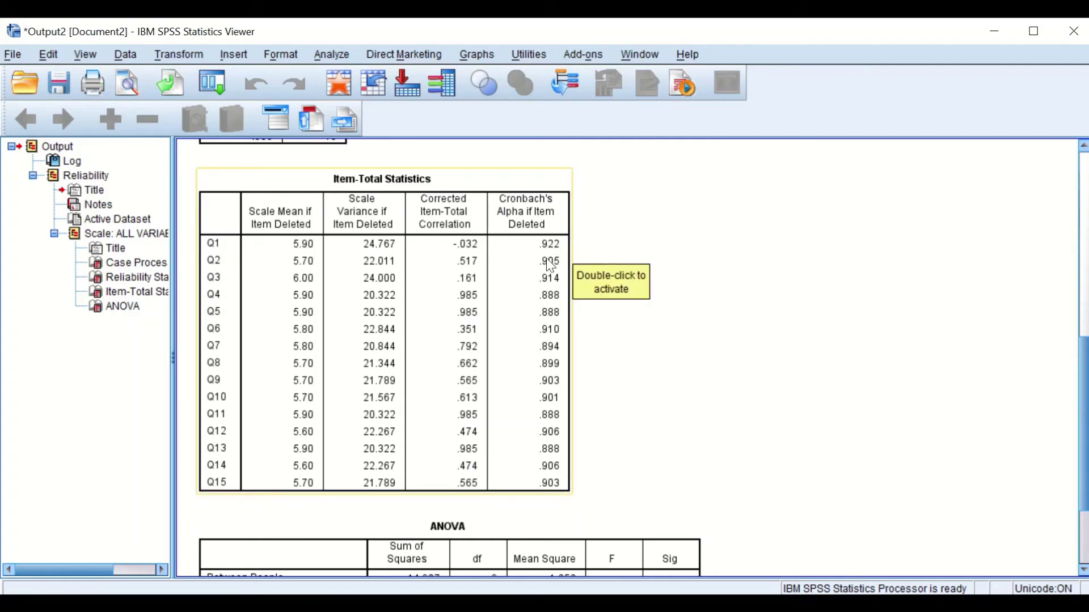
pyautogui.scroll(5, 529, 263)
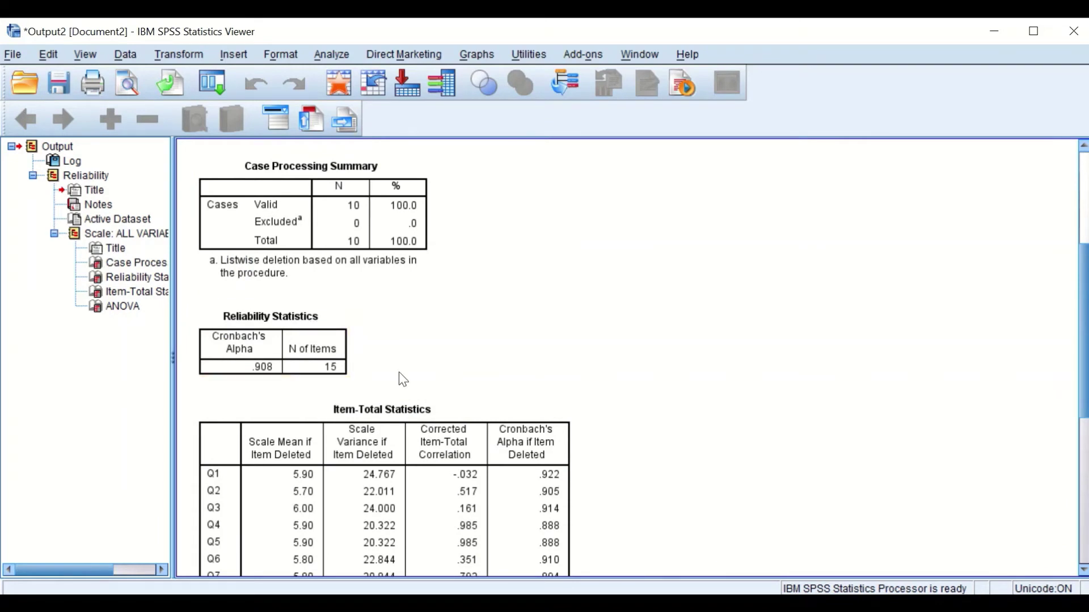
pyautogui.scroll(-5, 516, 398)
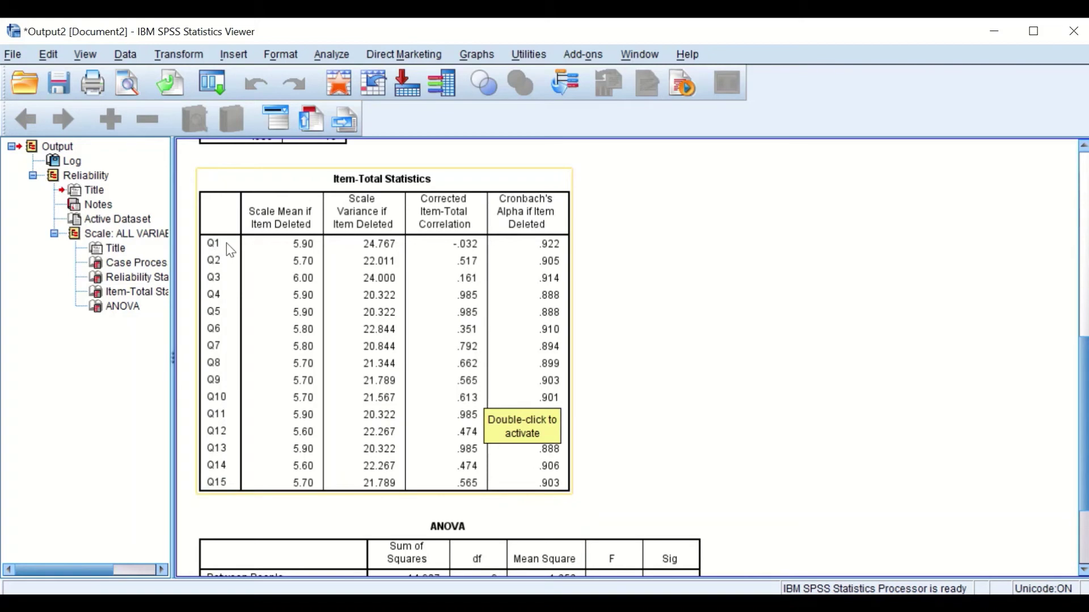
pyautogui.scroll(3, 617, 242)
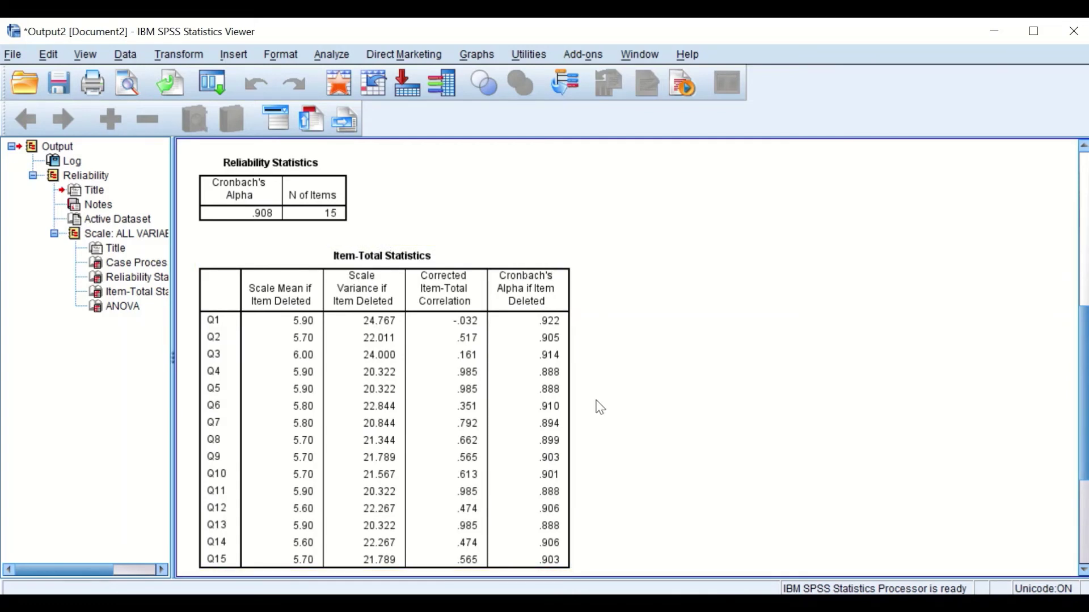
# Remove Q1 from the Reliability Analysis items, keep the Alpha model, and run the analysis again.
pyautogui.click(332, 55)
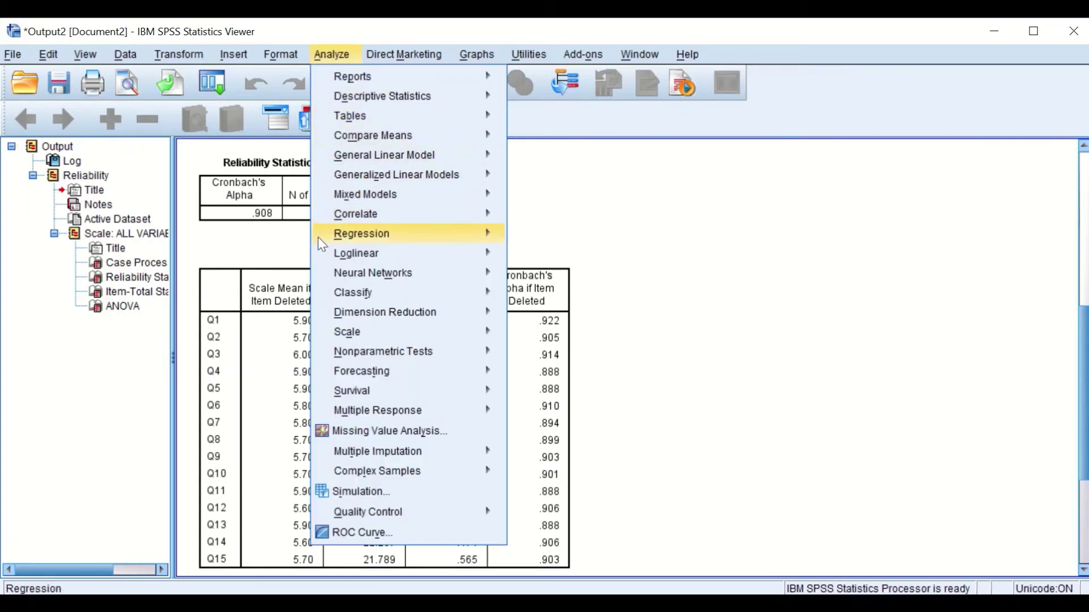
pyautogui.moveTo(367, 334)
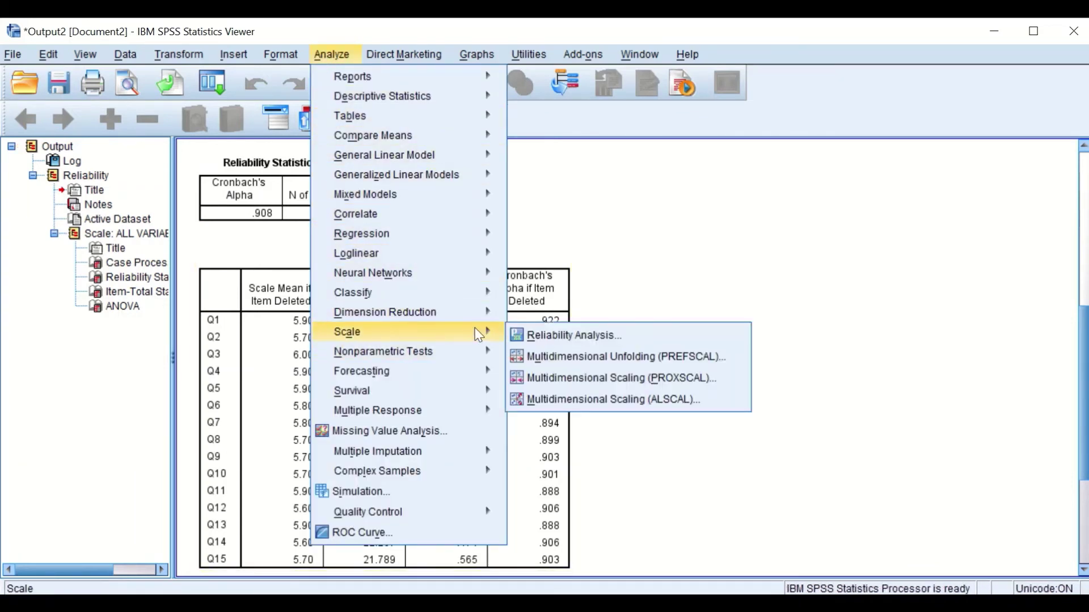
pyautogui.click(533, 335)
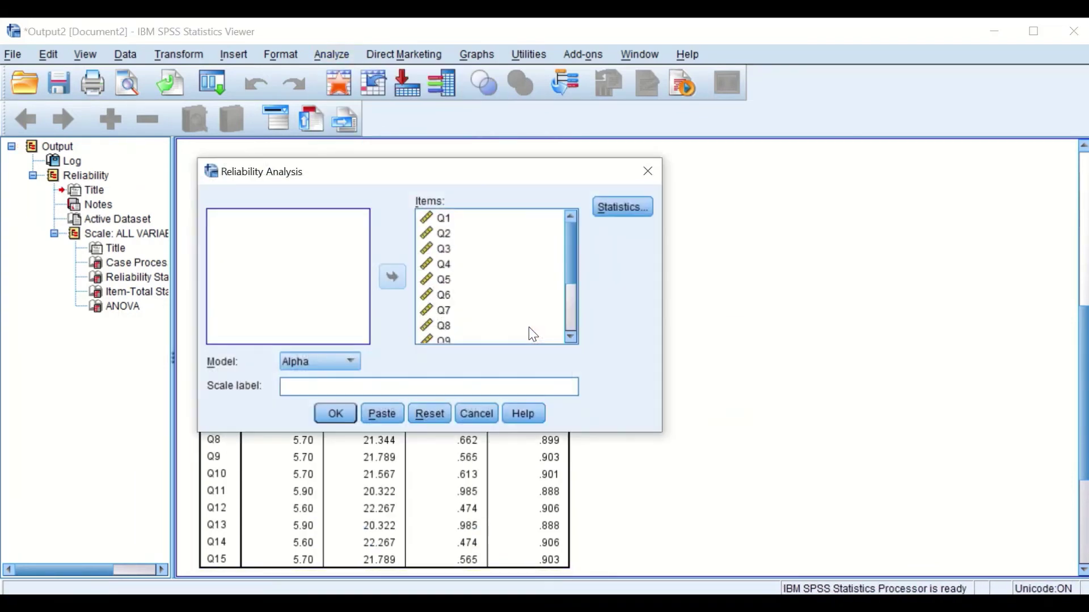
pyautogui.click(451, 222)
pyautogui.click(397, 278)
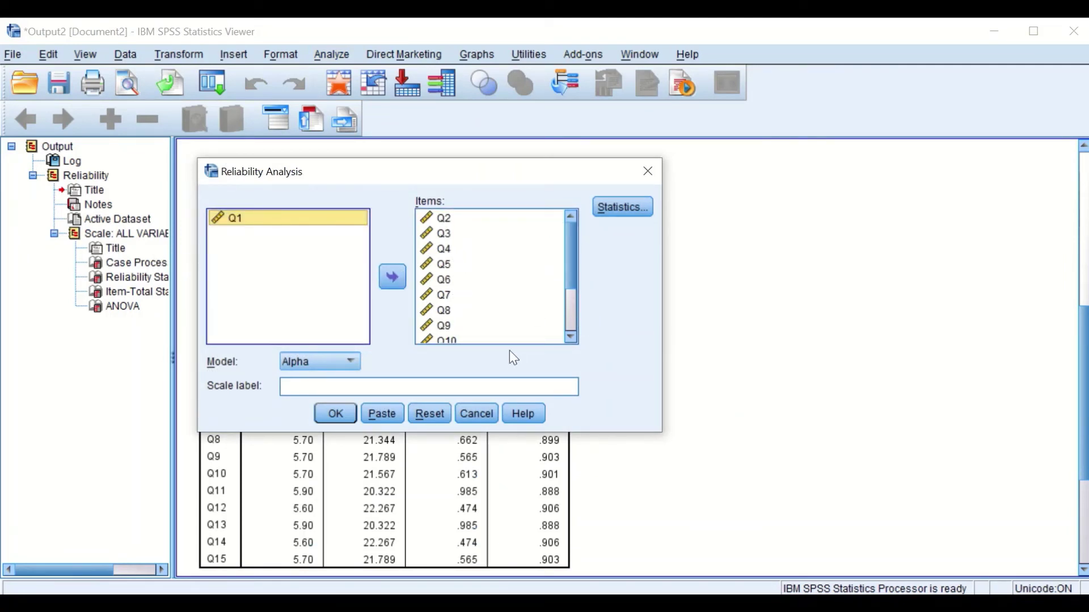
pyautogui.click(337, 416)
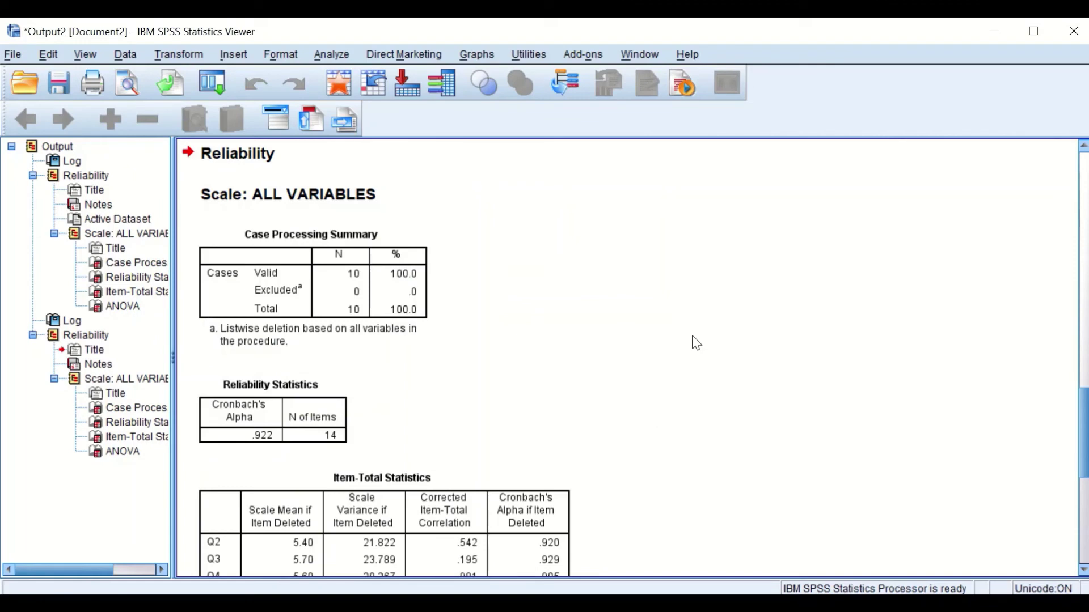
# Examine the Case Processing Summary and the Cronbach's alpha and item count in Reliability Statistics for the run without Q1.
pyautogui.scroll(-3, 686, 335)
pyautogui.scroll(4, 404, 260)
pyautogui.click(404, 266)
pyautogui.click(247, 393)
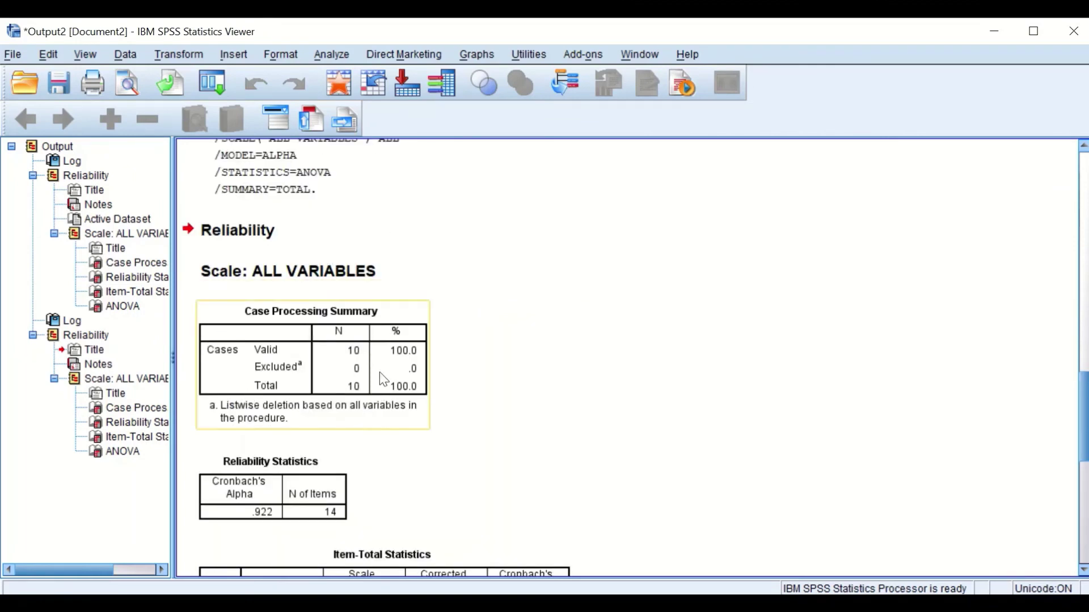
pyautogui.scroll(-2, 344, 351)
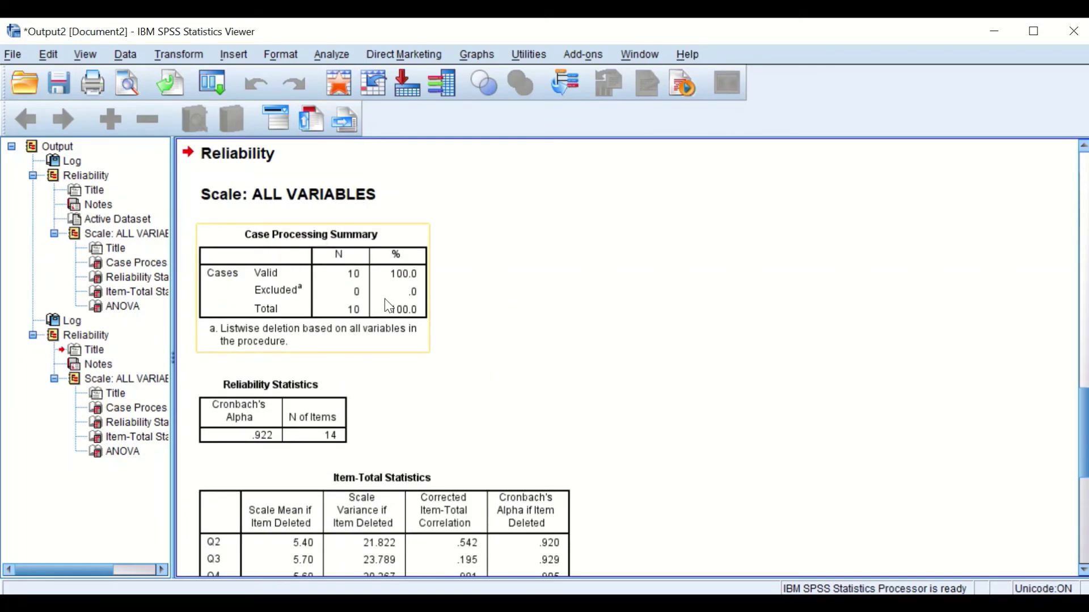
pyautogui.click(380, 369)
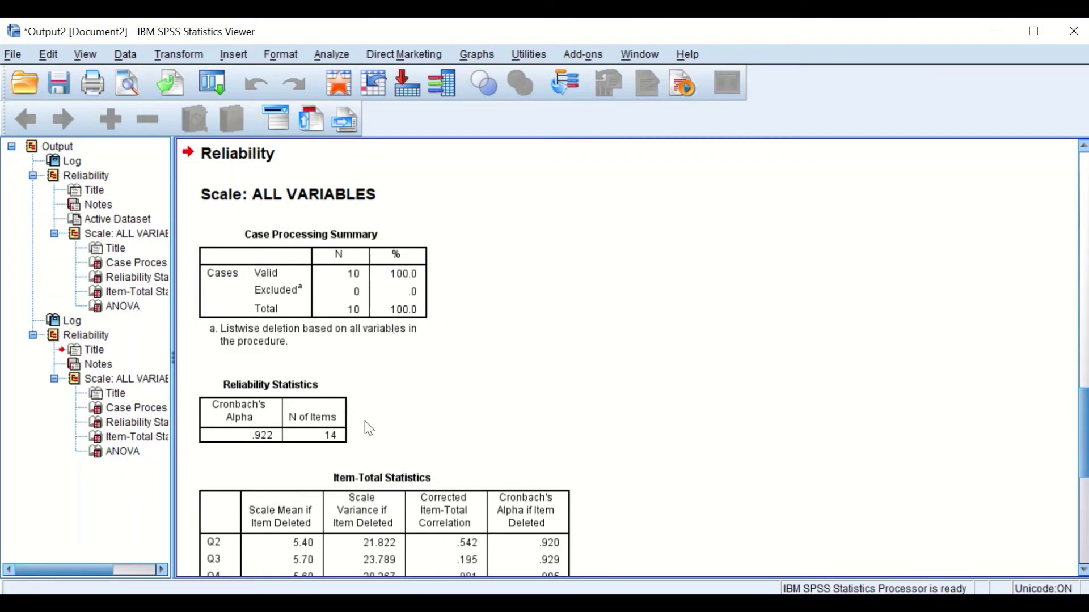
pyautogui.scroll(-2, 367, 429)
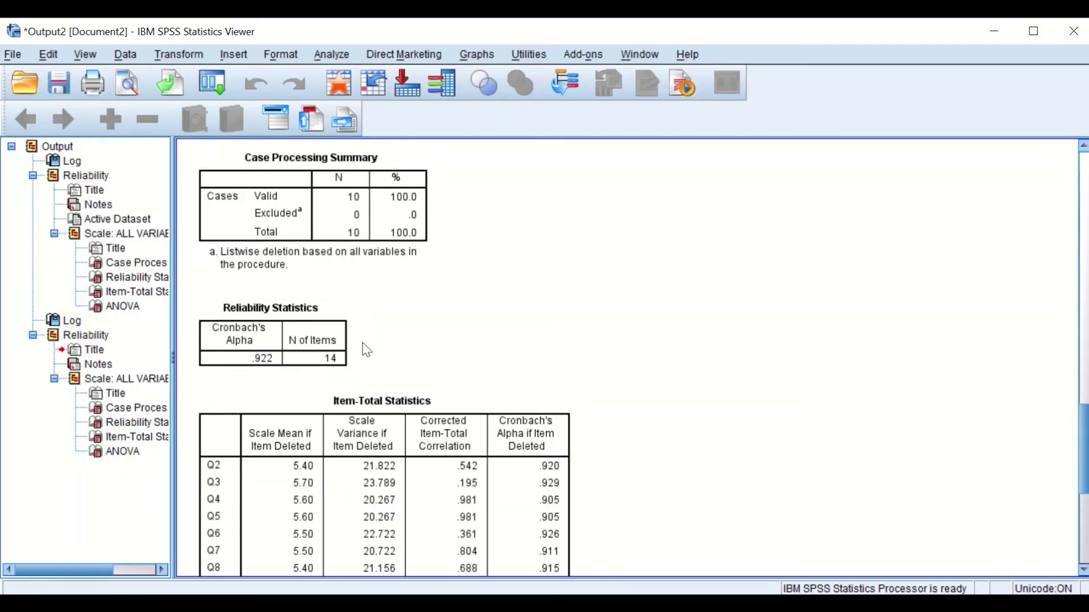
pyautogui.click(282, 347)
pyautogui.click(359, 347)
pyautogui.click(327, 367)
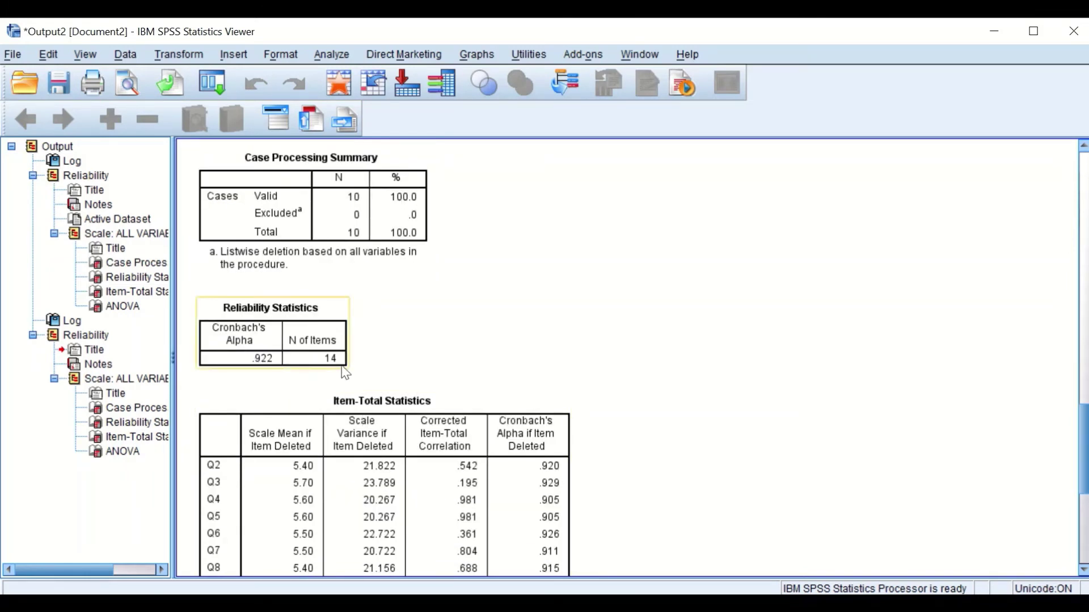
pyautogui.click(304, 371)
pyautogui.click(316, 353)
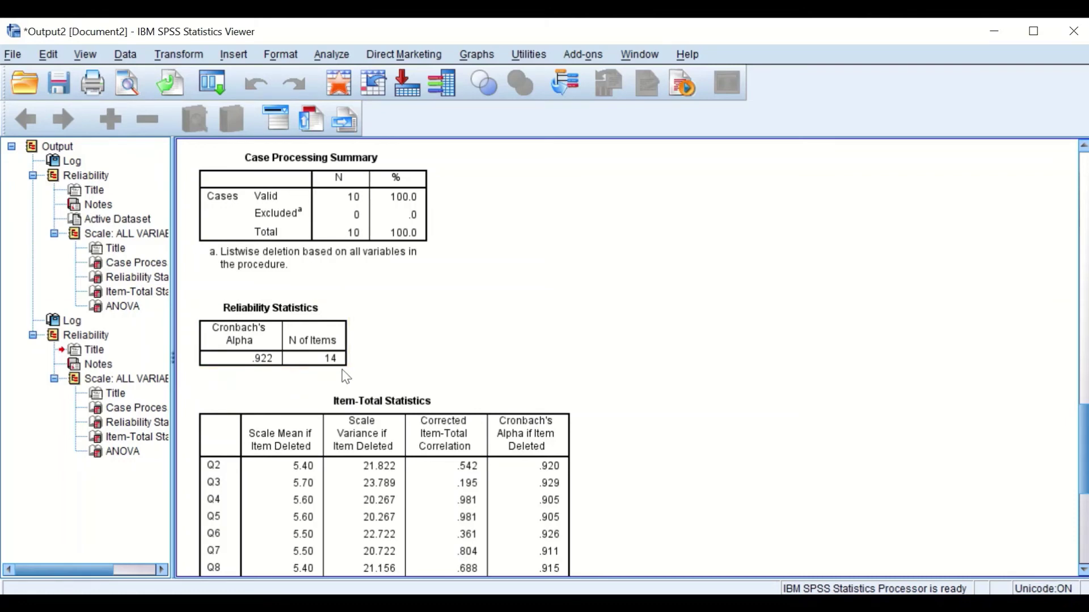
# Compare the overall Cronbach's alpha of the full 15-item run with that of the run without Q1.
pyautogui.scroll(-15, 340, 368)
pyautogui.scroll(6, 340, 369)
pyautogui.scroll(-3, 341, 370)
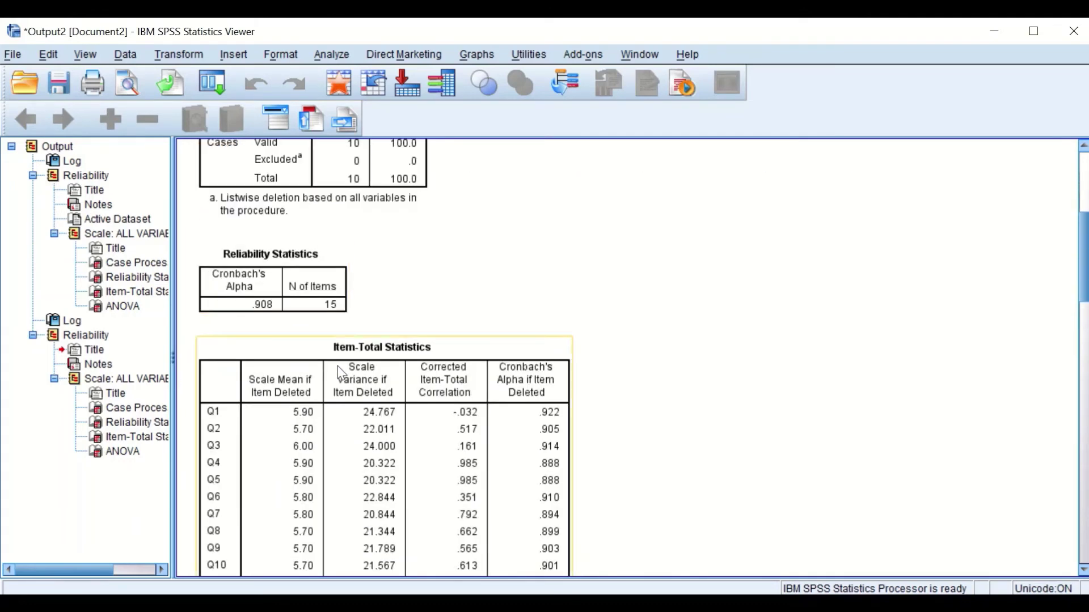
pyautogui.scroll(-15, 340, 340)
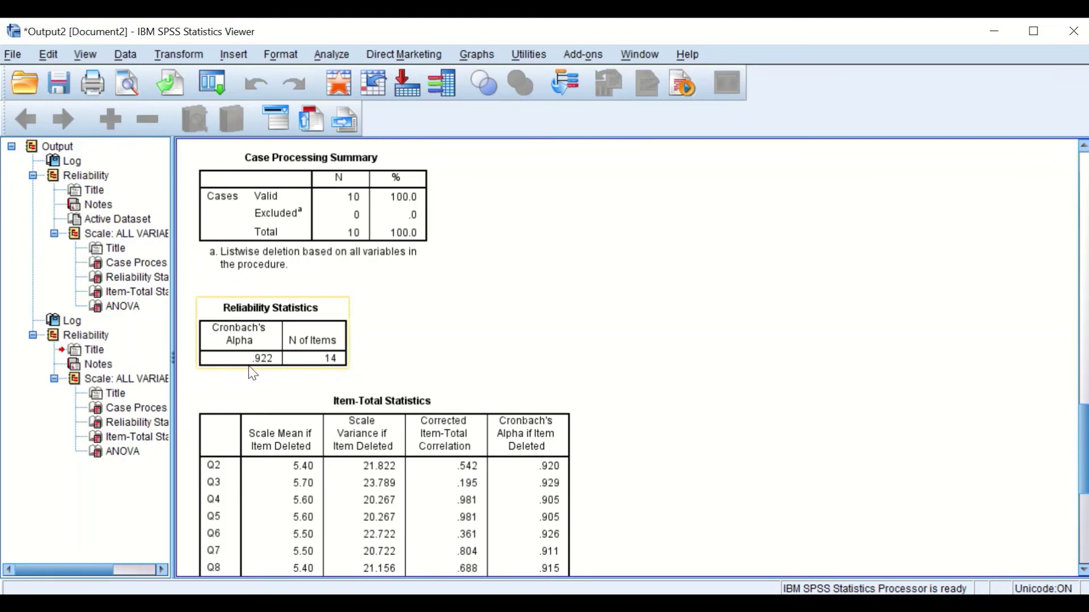
pyautogui.scroll(10, 272, 366)
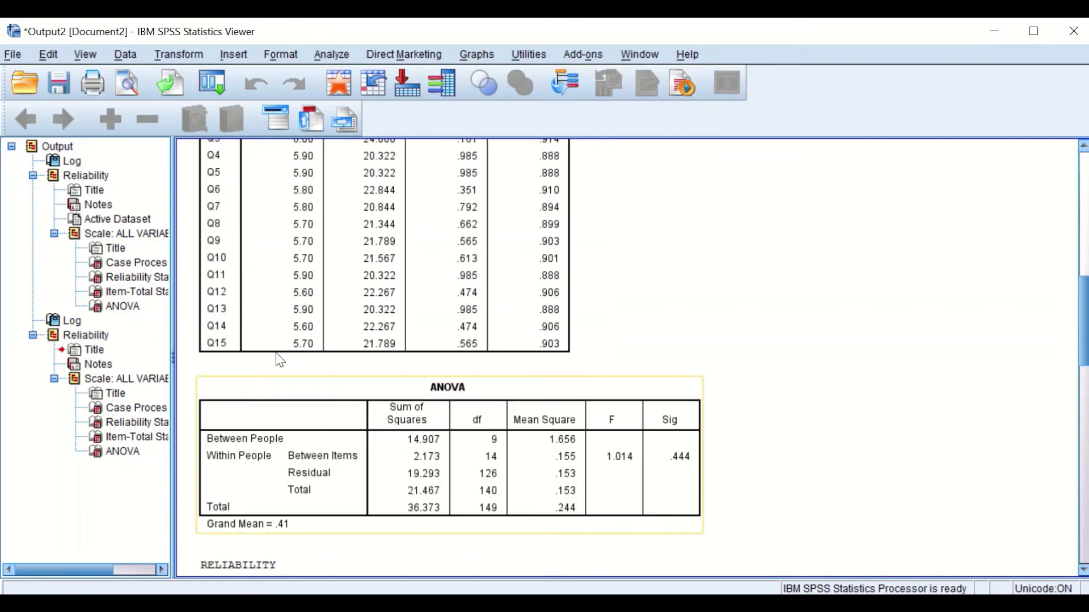
pyautogui.scroll(-3, 279, 357)
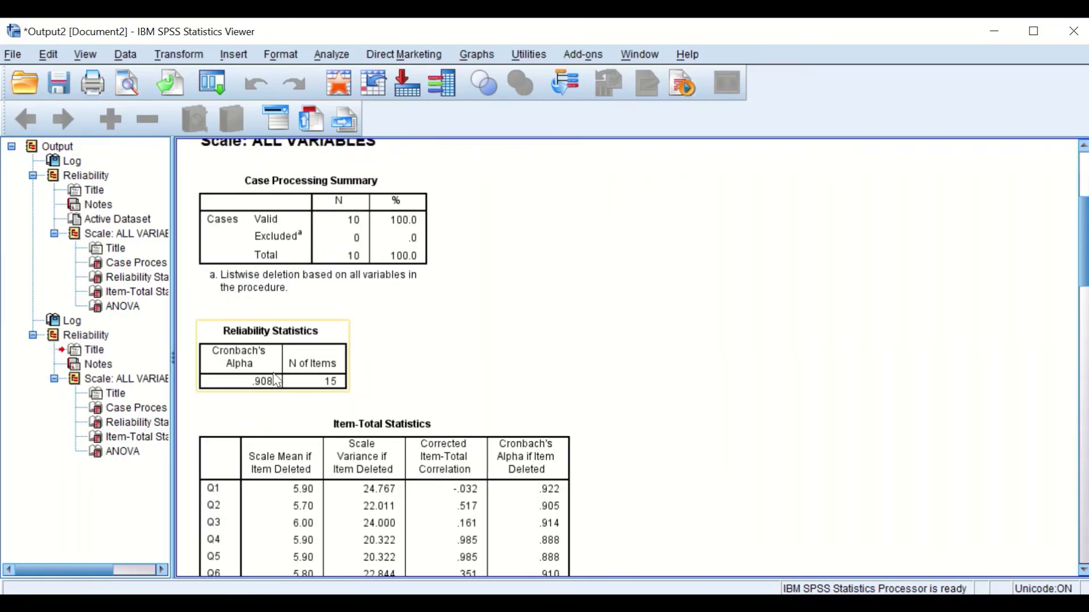
pyautogui.scroll(-12, 267, 397)
pyautogui.scroll(-8, 282, 399)
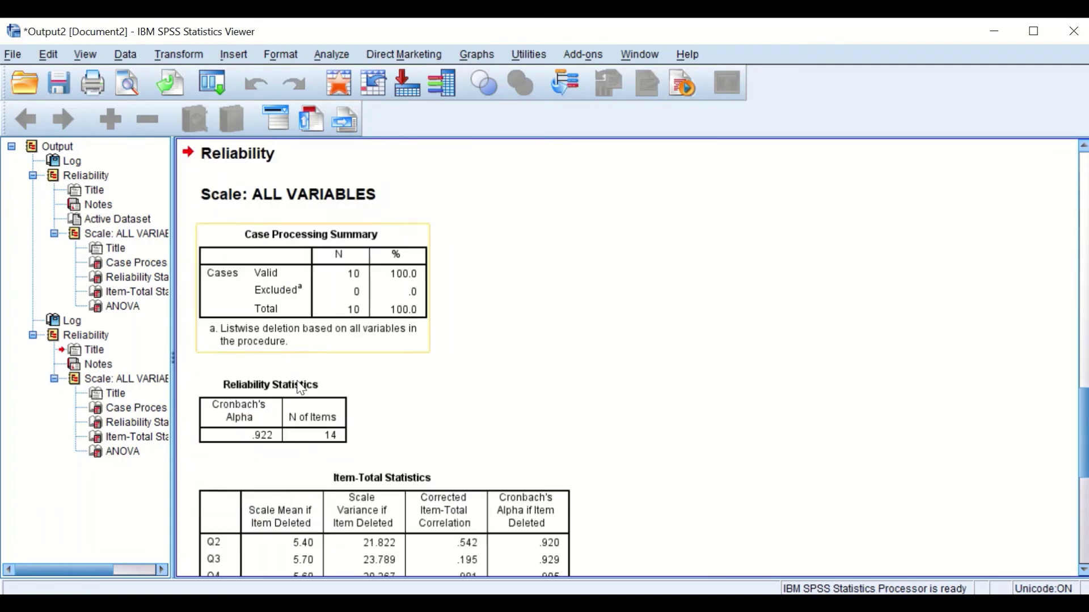
pyautogui.scroll(-2, 308, 388)
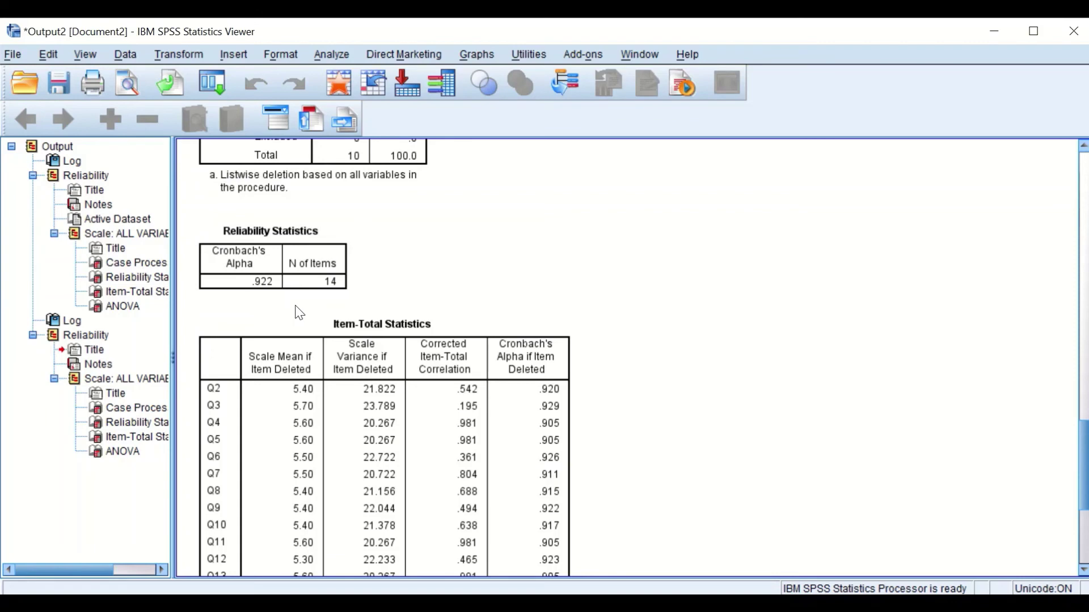
# Review the Item-Total Statistics and ANOVA tables of the run without Q1.
pyautogui.scroll(-4, 300, 307)
pyautogui.scroll(-2, 397, 309)
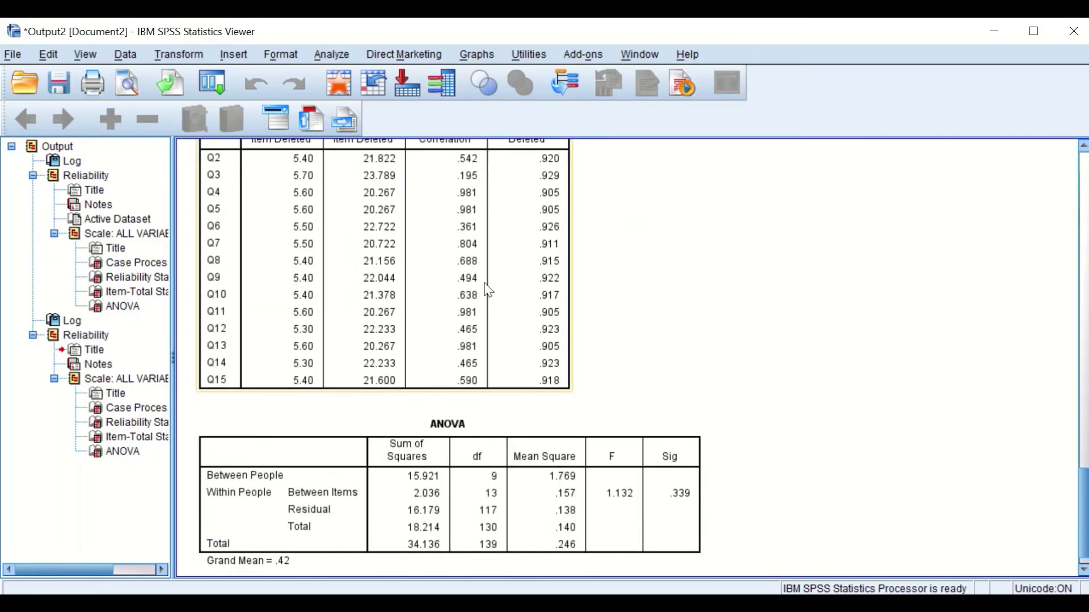
pyautogui.scroll(4, 454, 289)
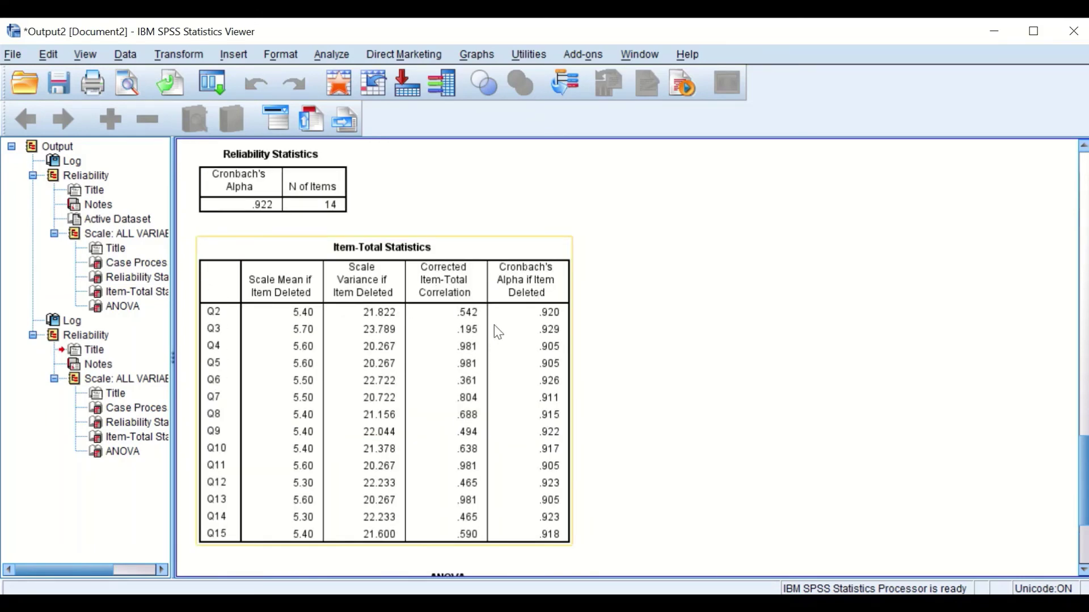
pyautogui.scroll(3, 503, 333)
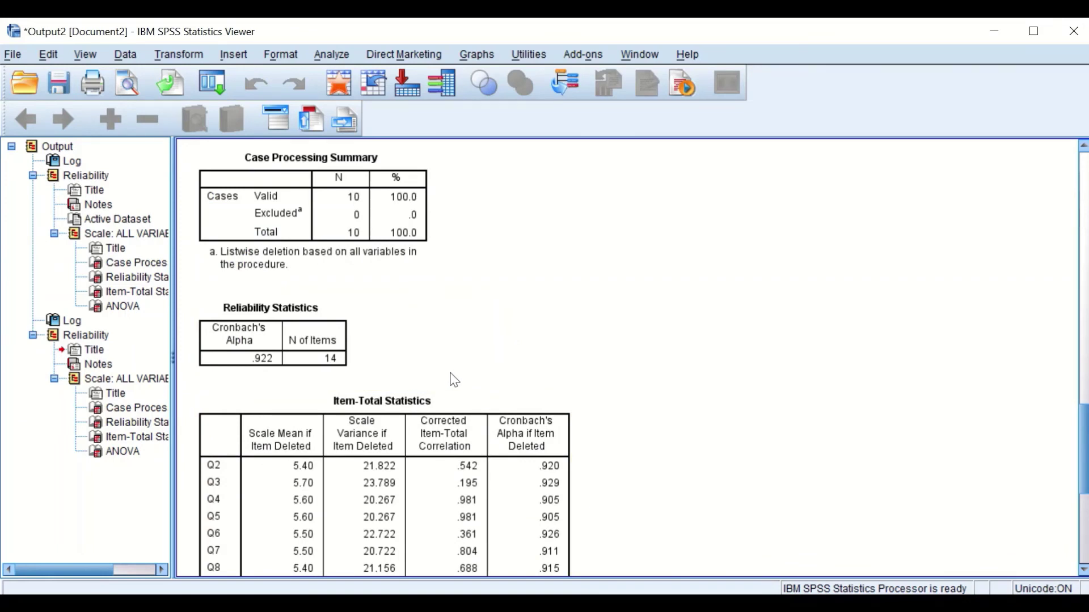
pyautogui.scroll(2, 454, 376)
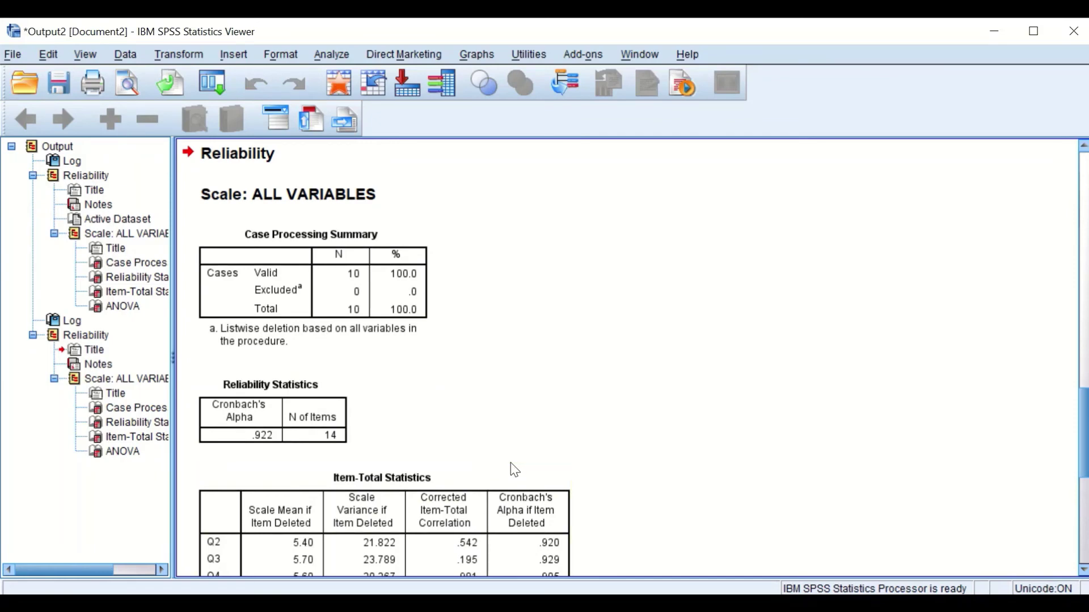
# Return to the first run's output and review its Reliability Statistics and Item-Total Statistics for all 15 questions.
pyautogui.scroll(15, 508, 454)
pyautogui.scroll(10, 487, 420)
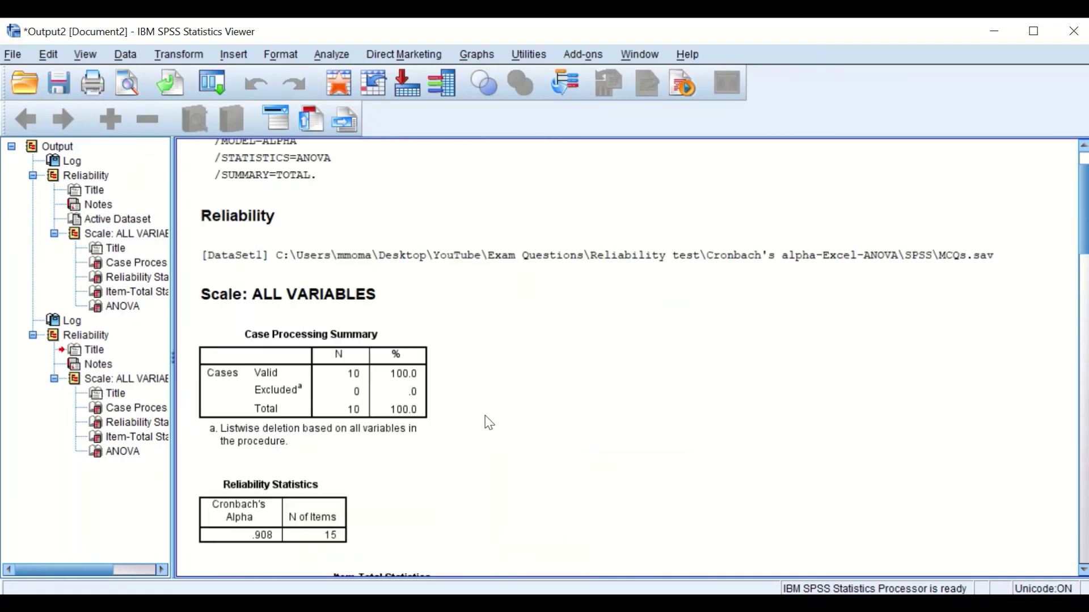
pyautogui.scroll(-4, 513, 428)
pyautogui.scroll(-2, 411, 389)
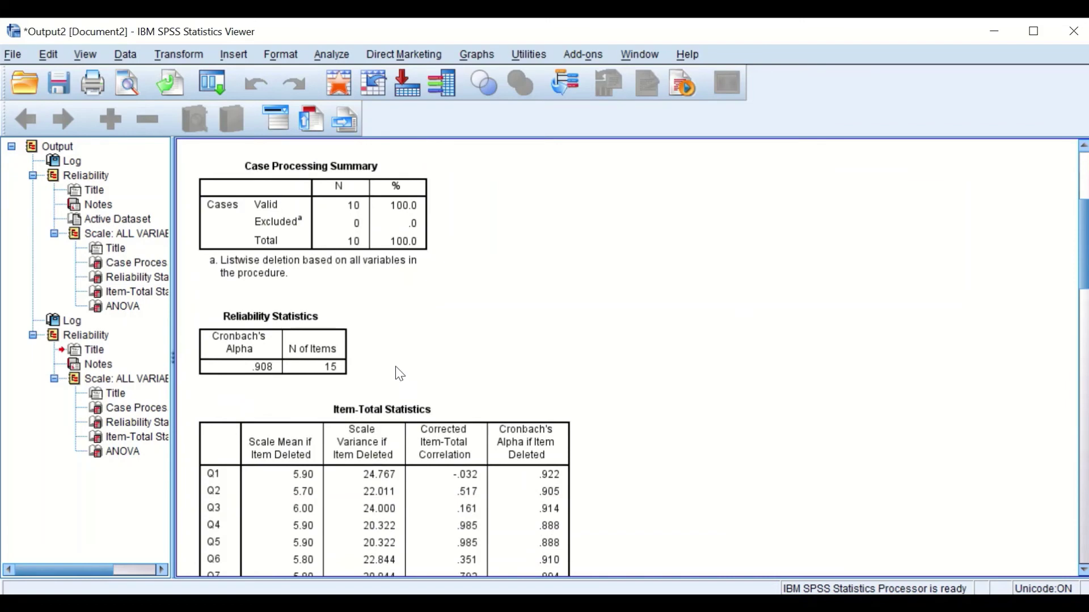
pyautogui.scroll(-1, 363, 335)
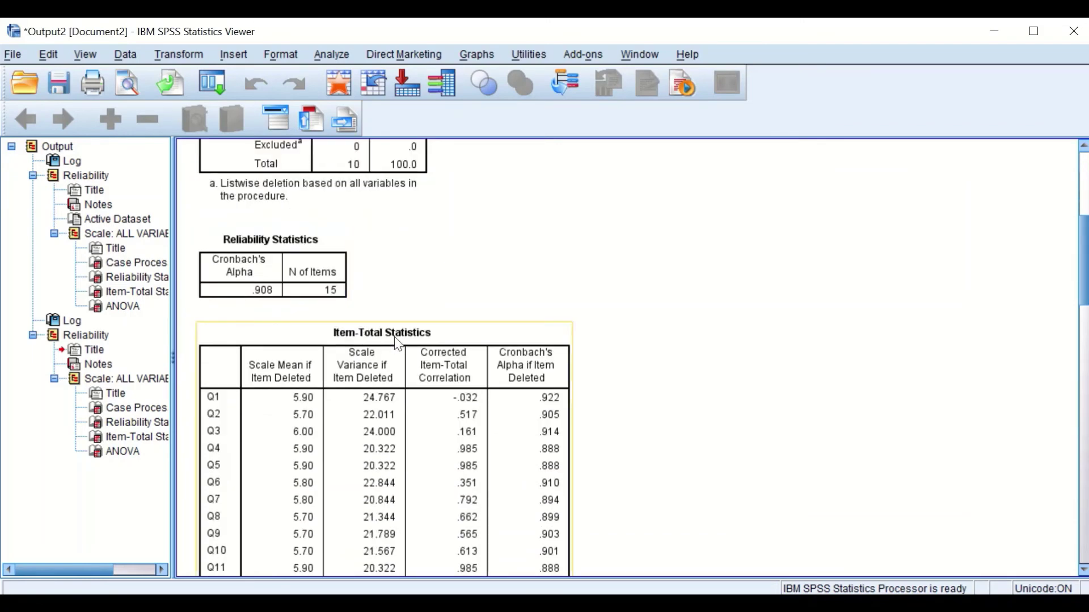
pyautogui.scroll(3, 399, 340)
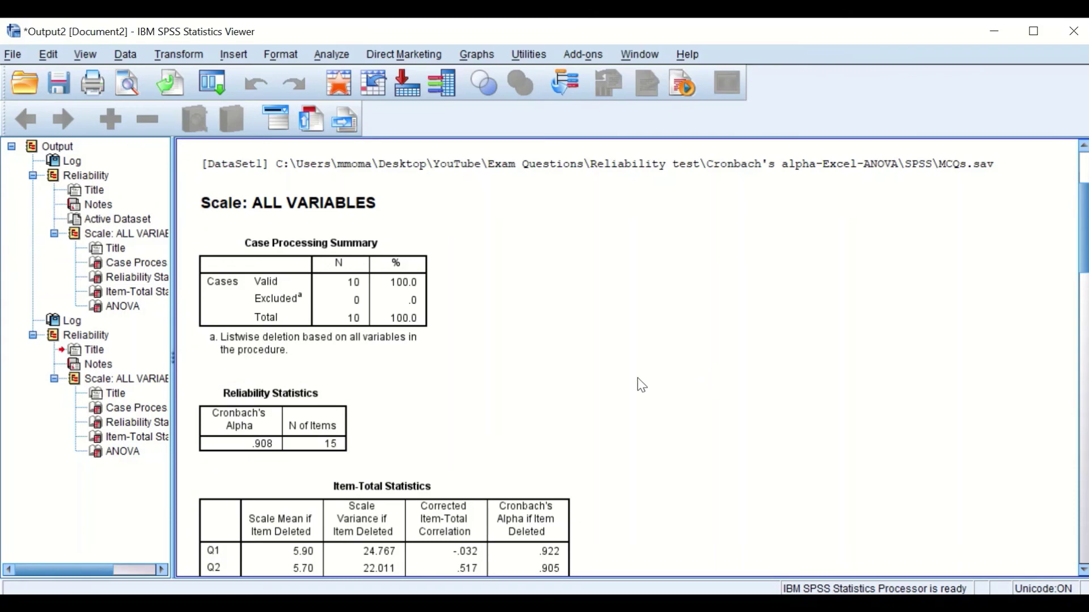
pyautogui.scroll(-3, 513, 353)
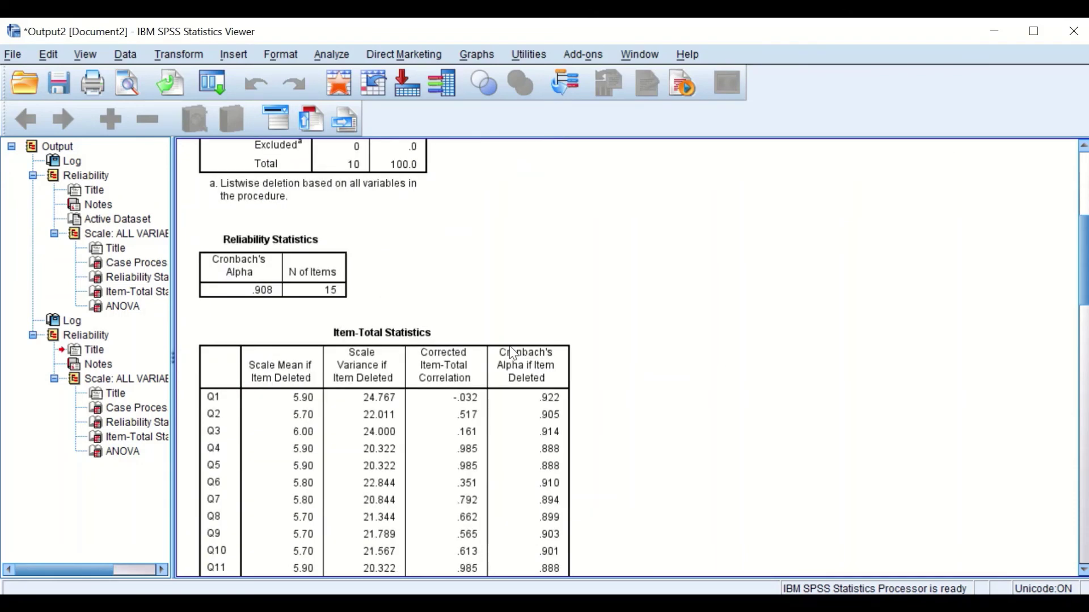
# Bring the 15-item run's ANOVA table into view and open the Windows Calculator alongside it.
pyautogui.scroll(-6, 513, 352)
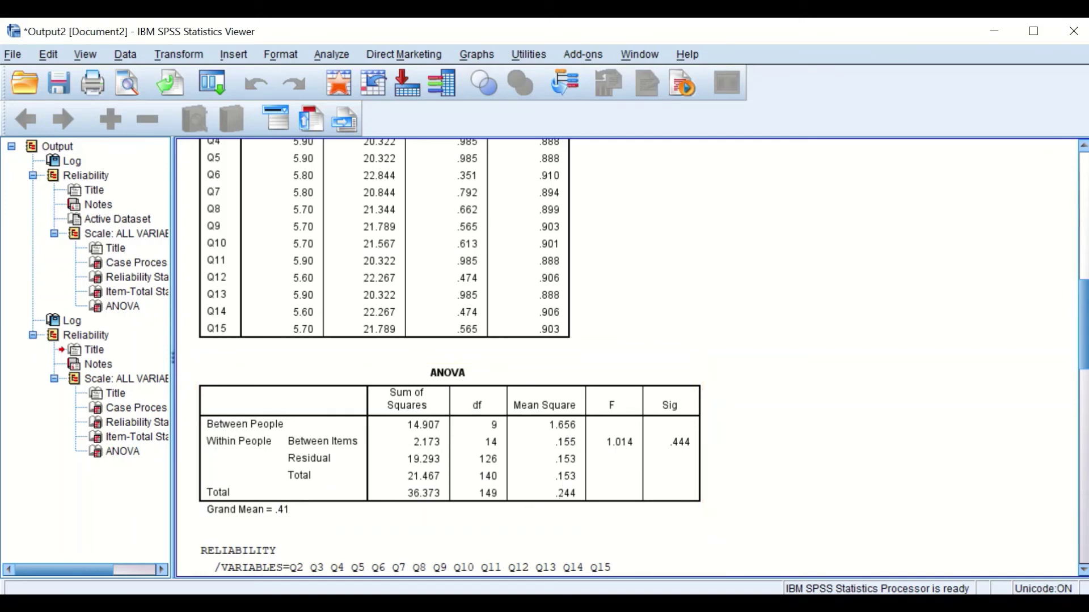
pyautogui.press('super+s')
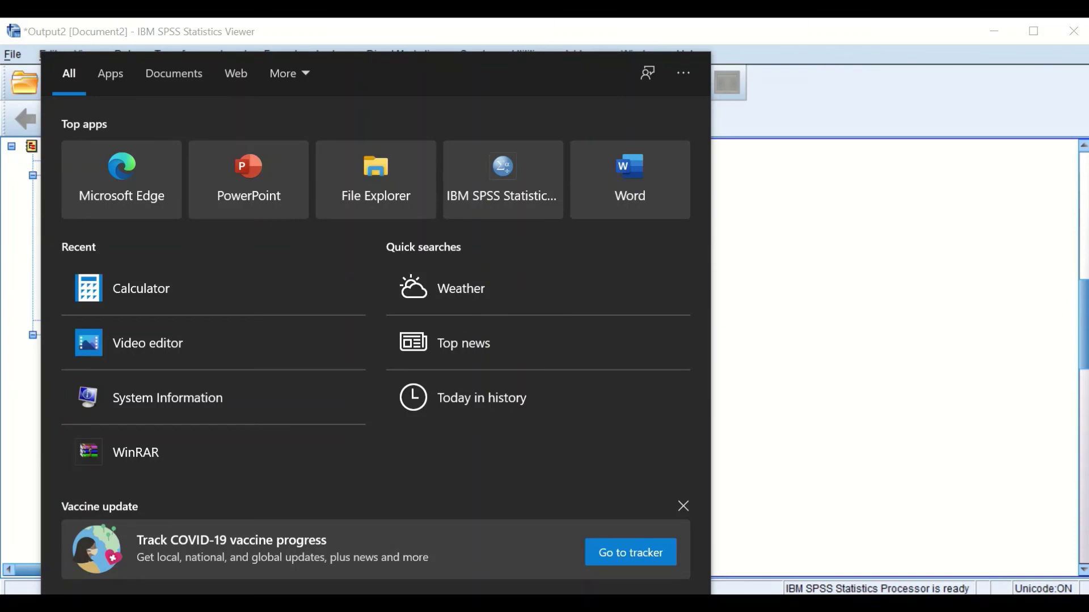
pyautogui.write('cal')
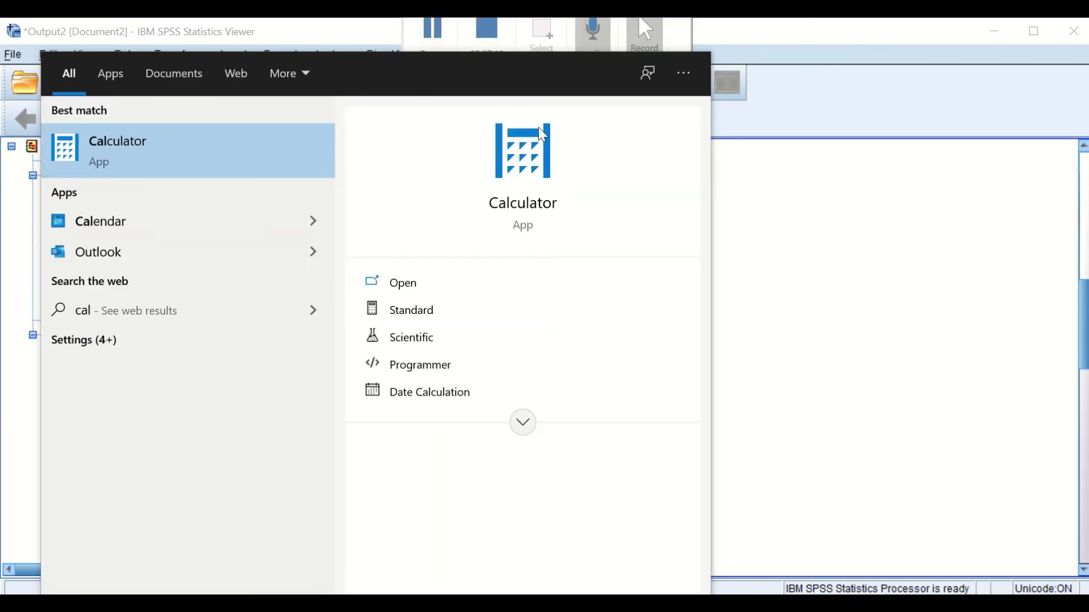
pyautogui.click(526, 211)
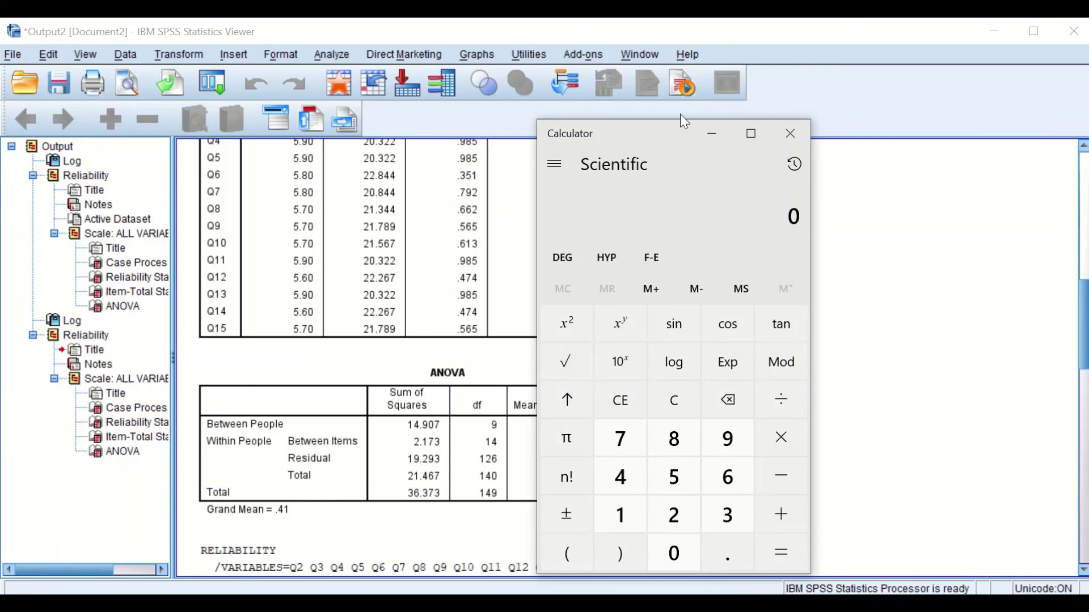
pyautogui.moveTo(672, 135); pyautogui.dragTo(174, 106)
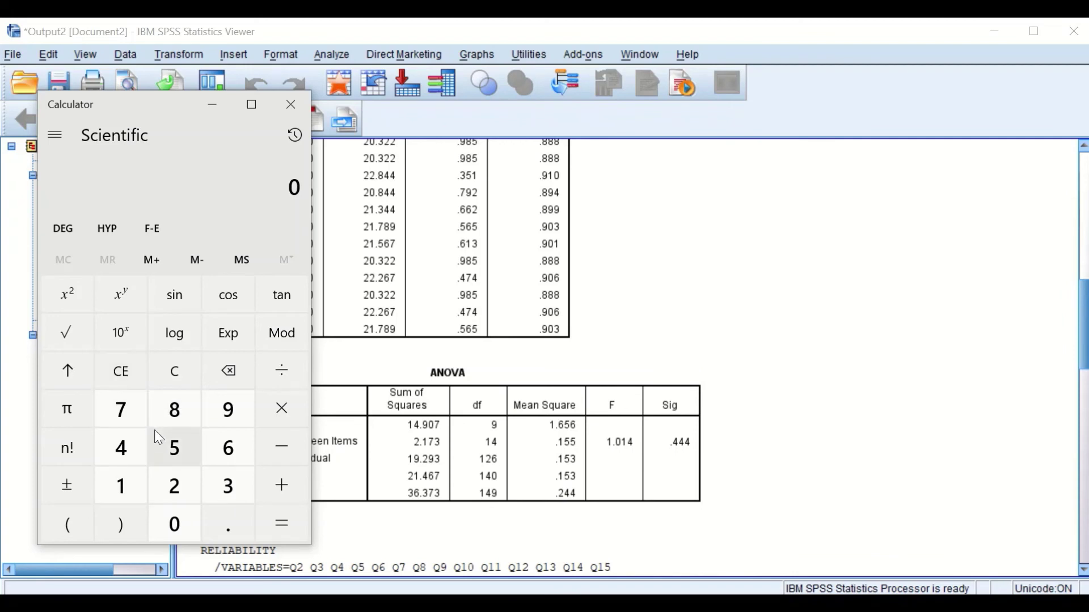
# Move the Calculator clear of the ANOVA table and enter 1 − 0.153, using the residual mean square.
pyautogui.click(114, 488)
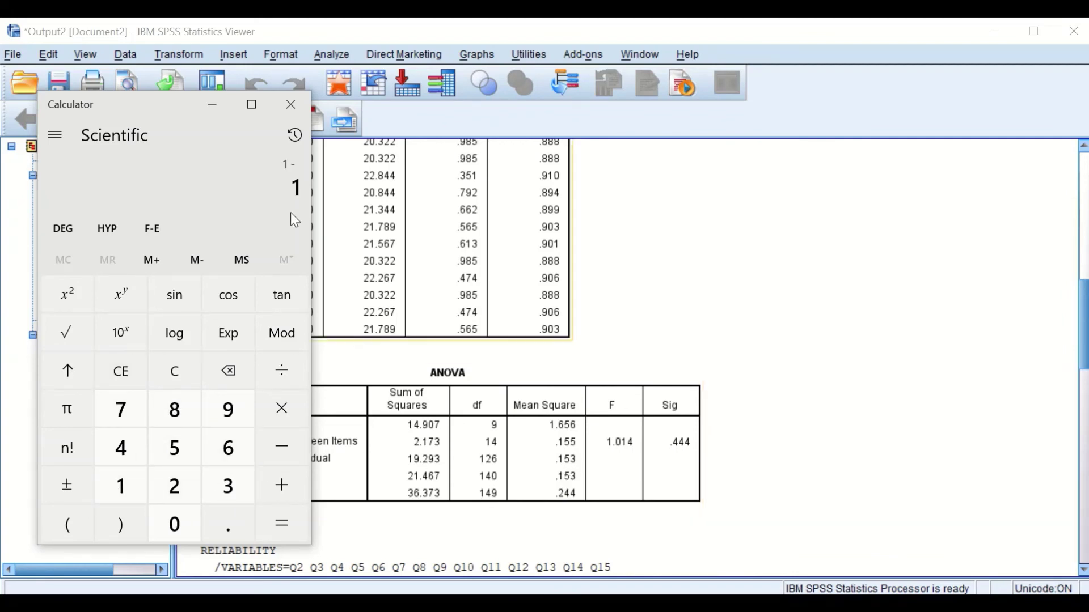
pyautogui.moveTo(151, 97); pyautogui.dragTo(887, 108)
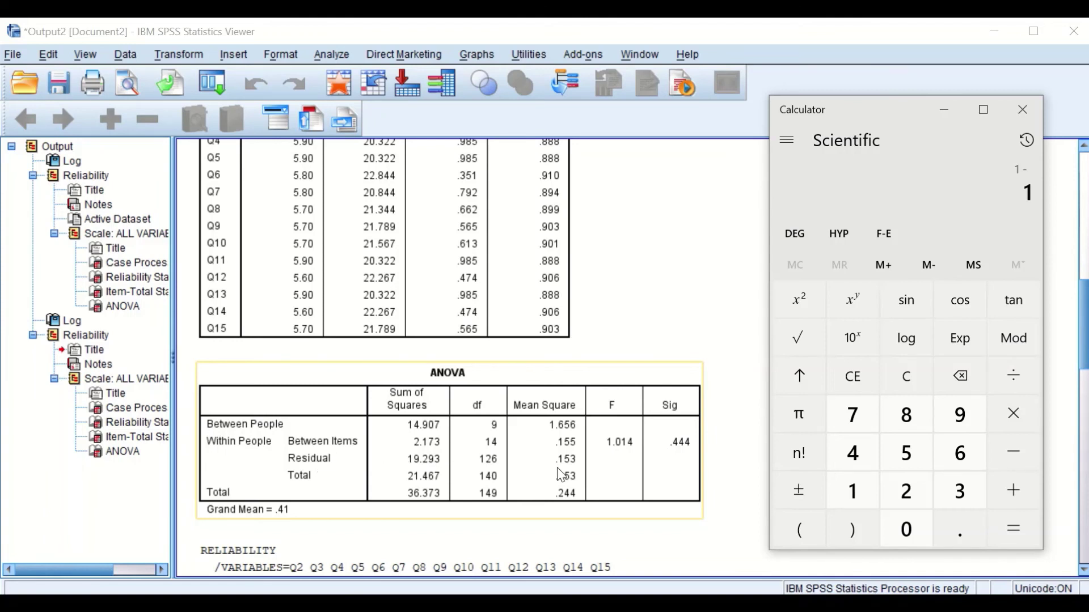
pyautogui.click(953, 528)
pyautogui.click(855, 488)
pyautogui.click(902, 453)
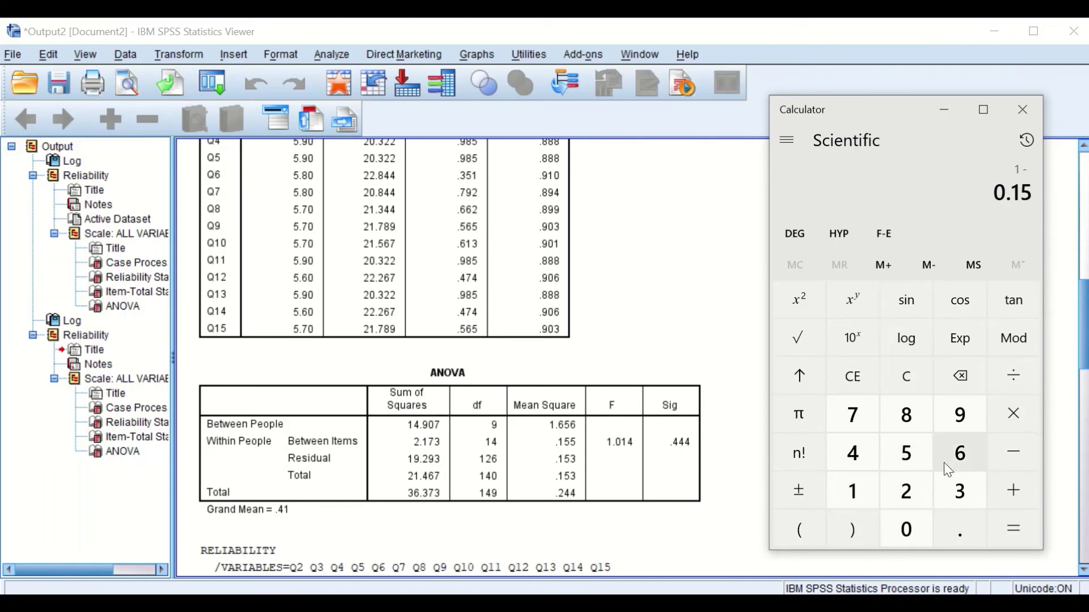
pyautogui.click(957, 487)
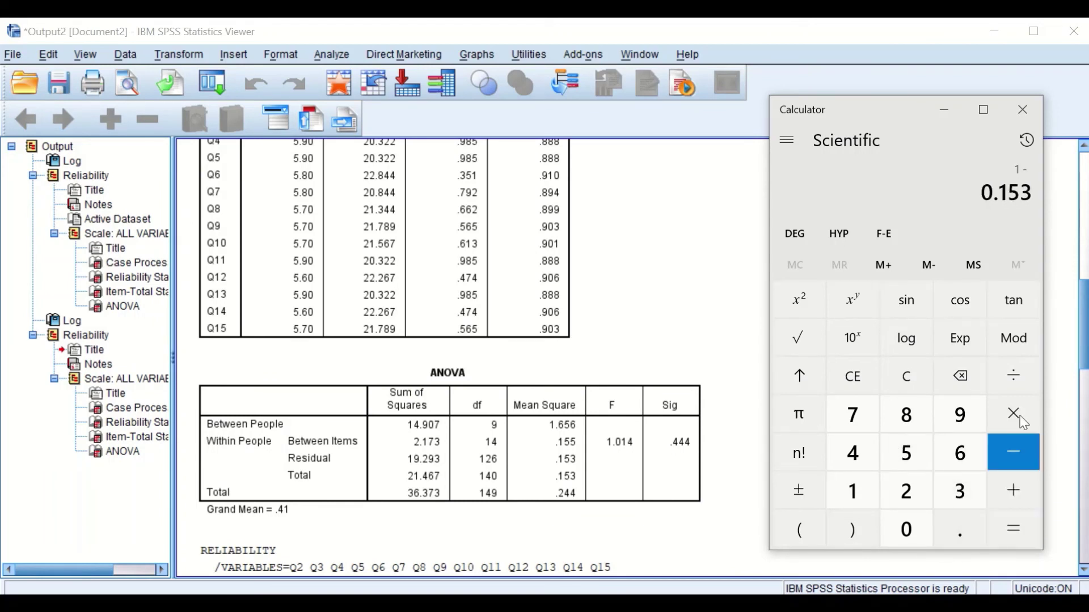
# Divide the 0.153 term by 1.65 for the between-people mean square and evaluate the alpha expression.
pyautogui.click(1028, 375)
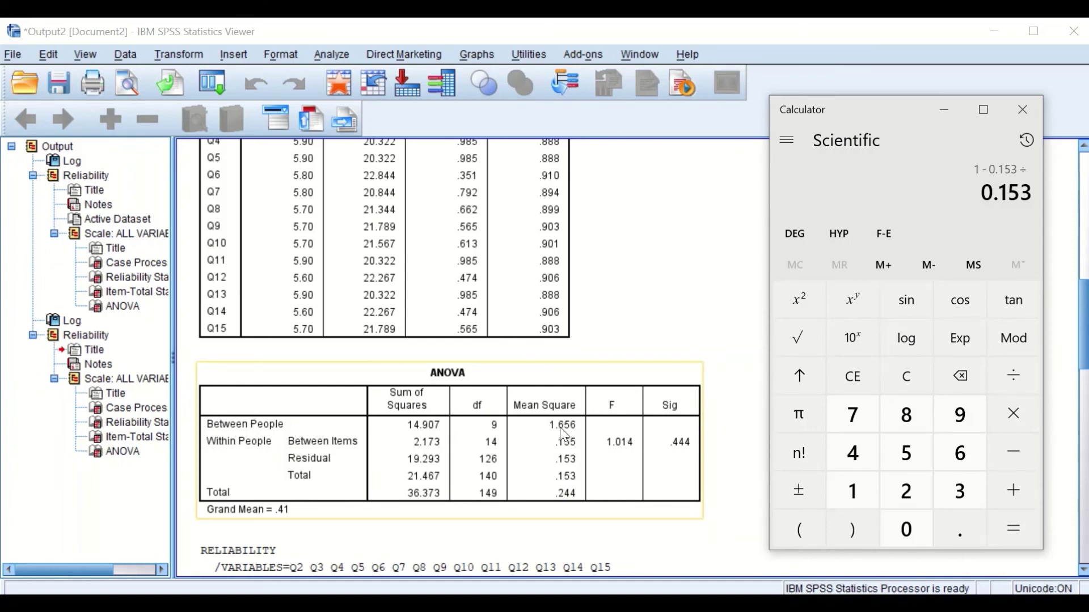
pyautogui.click(851, 497)
pyautogui.click(948, 529)
pyautogui.click(960, 453)
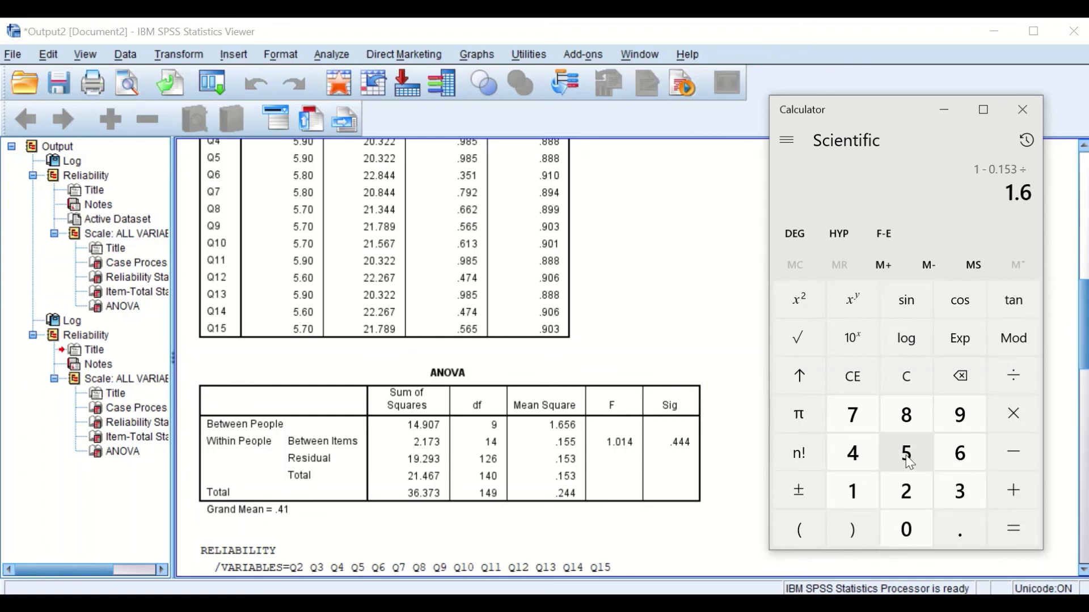
pyautogui.click(906, 454)
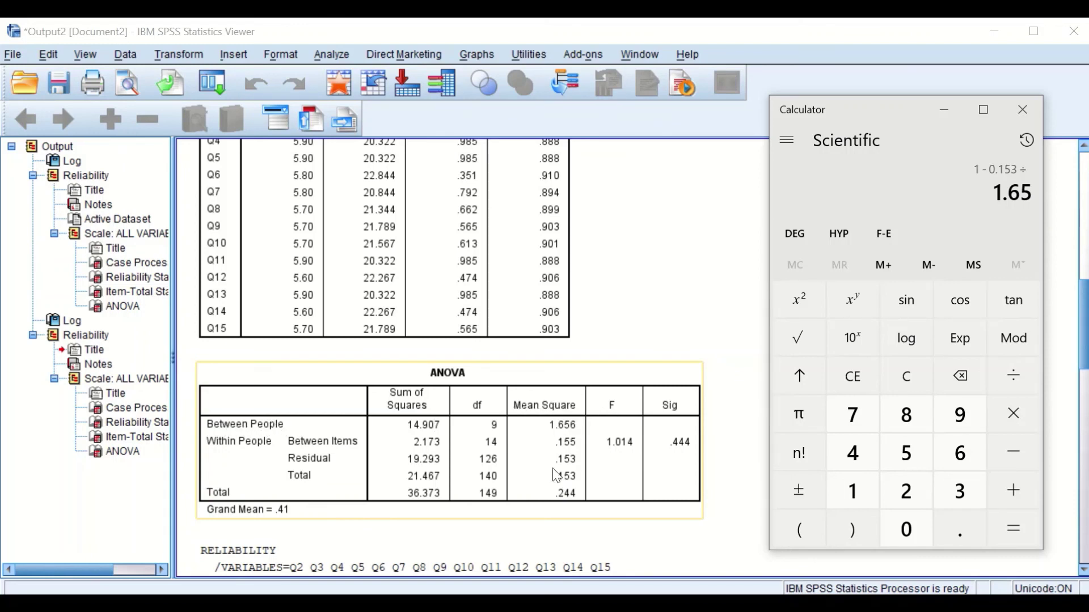
pyautogui.click(737, 448)
pyautogui.click(1018, 532)
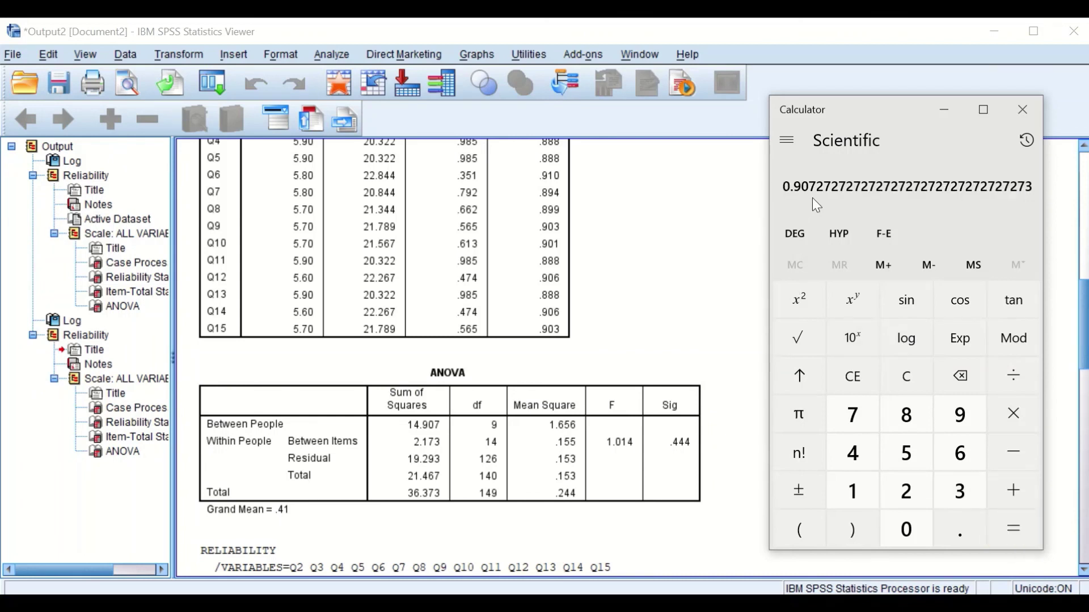
# Compare the hand-calculated alpha with the Cronbach's Alpha in the 15-item run's Reliability Statistics table.
pyautogui.moveTo(886, 101); pyautogui.dragTo(863, 113)
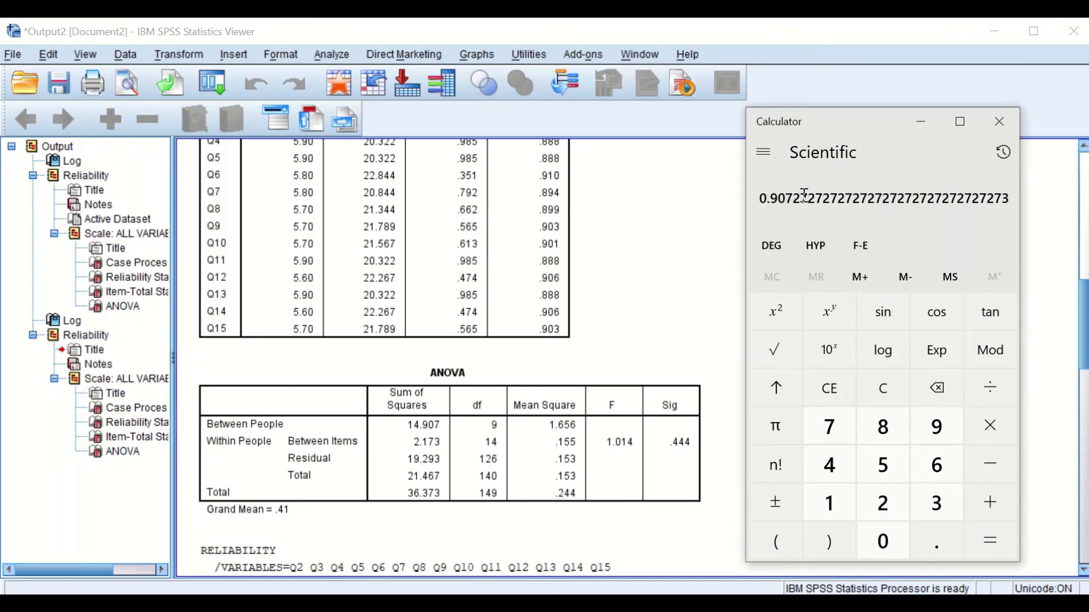
pyautogui.click(1064, 234)
pyautogui.scroll(6, 1065, 235)
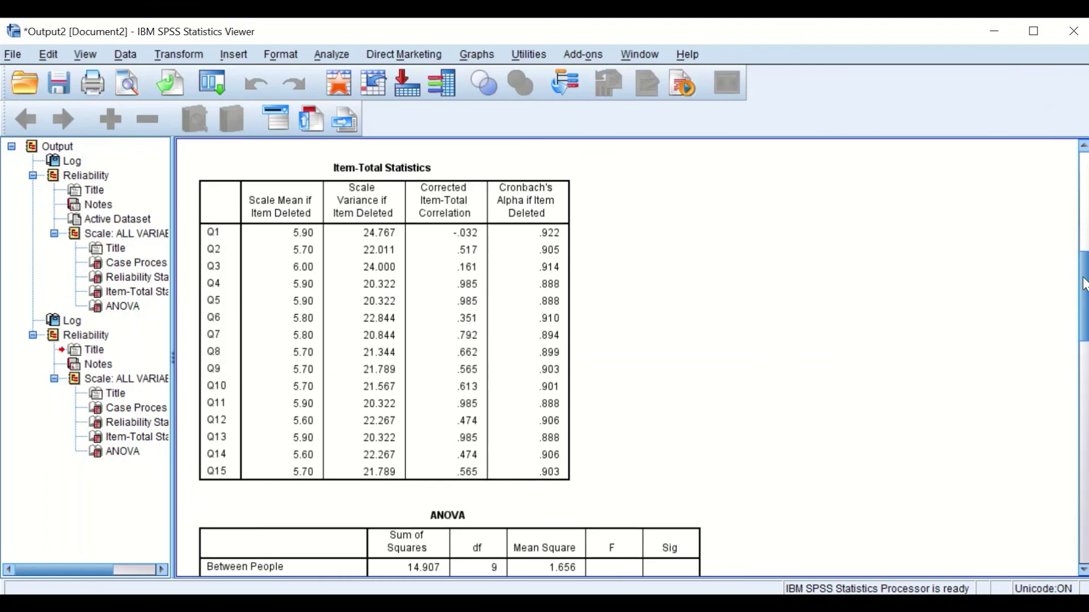
pyautogui.scroll(3, 1055, 216)
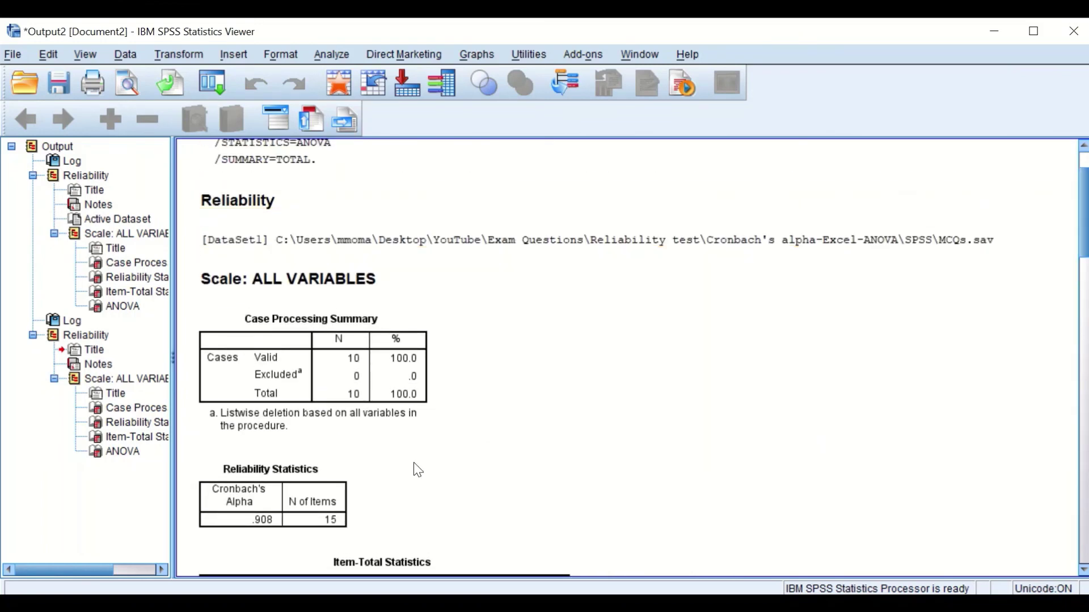
pyautogui.scroll(-3, 408, 465)
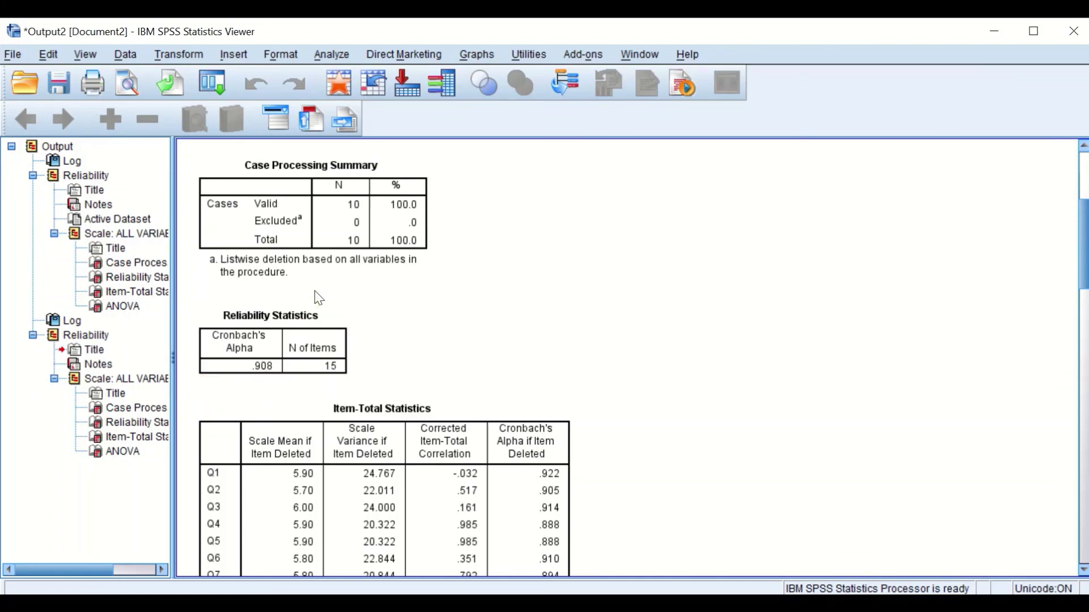
pyautogui.hotkey('alt', 'Tab')
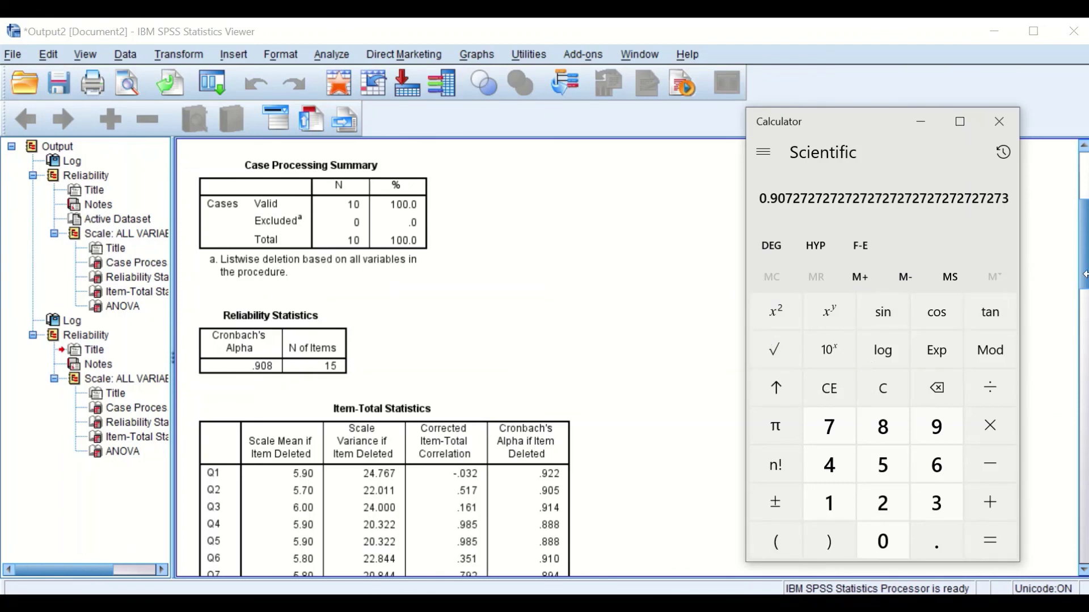
# Return to the 15-item run's ANOVA table and show the Calculator result beside it.
pyautogui.hotkey('alt', 'Tab')
pyautogui.scroll(-1, 624, 357)
pyautogui.scroll(-15, 1059, 261)
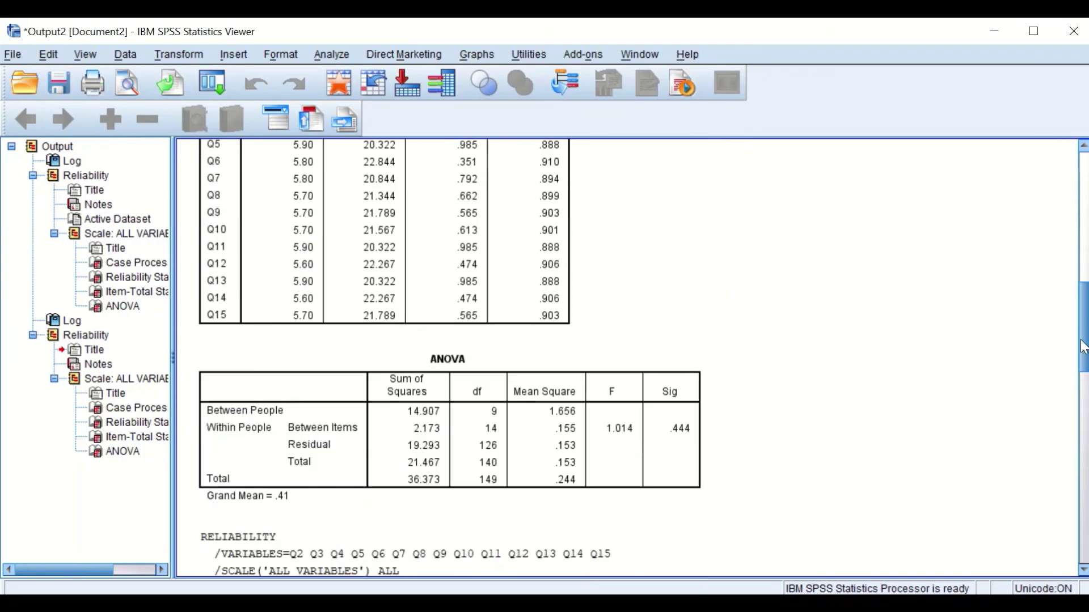
pyautogui.scroll(14, 1059, 261)
pyautogui.scroll(-10, 1055, 261)
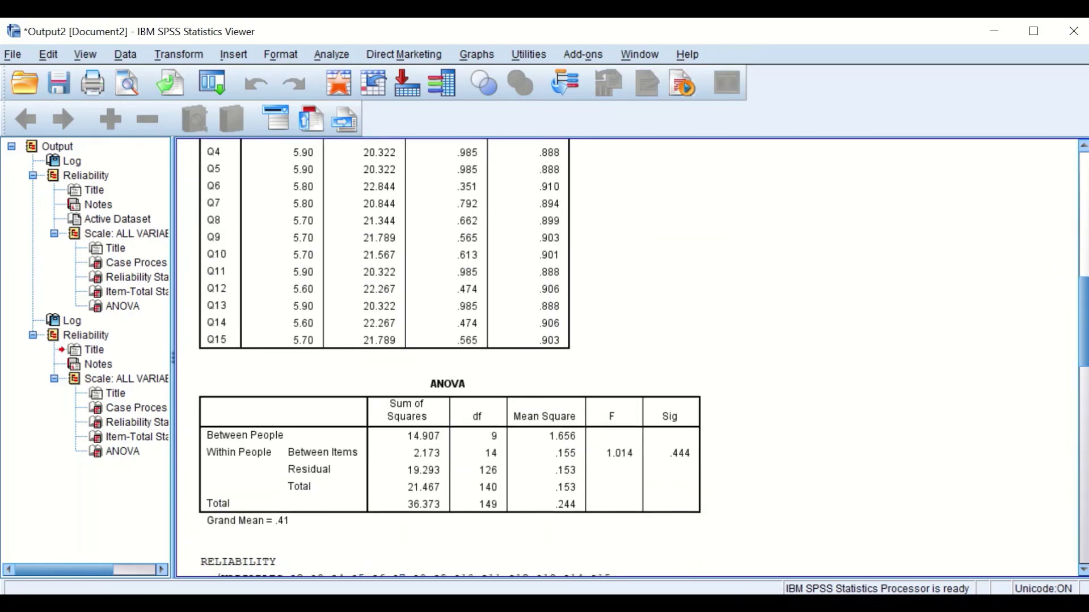
pyautogui.hotkey('alt', 'Tab')
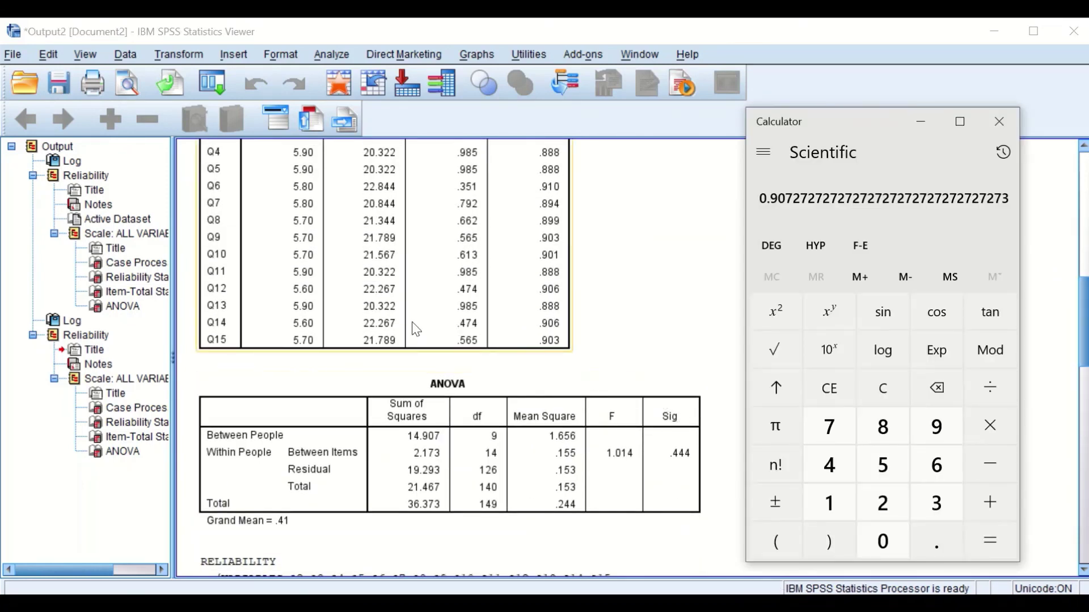